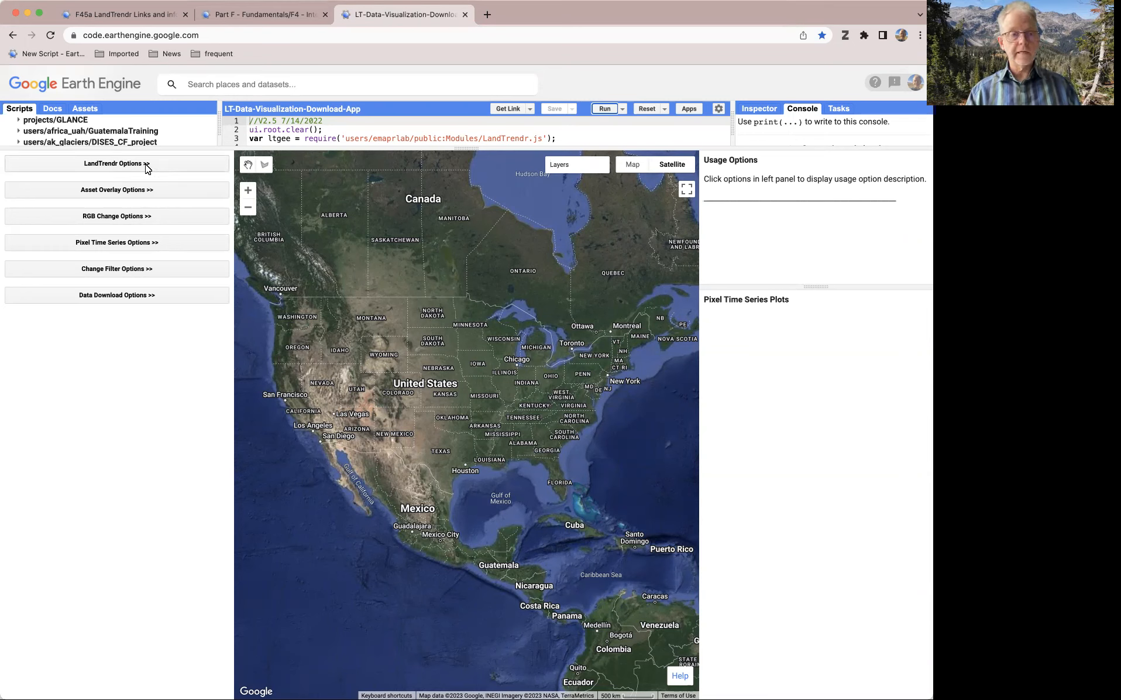
# Step: Review the settings offered in the LandTrendr, Asset Overlay, RGB Change and Change Filter option sections
pyautogui.click(147, 167)
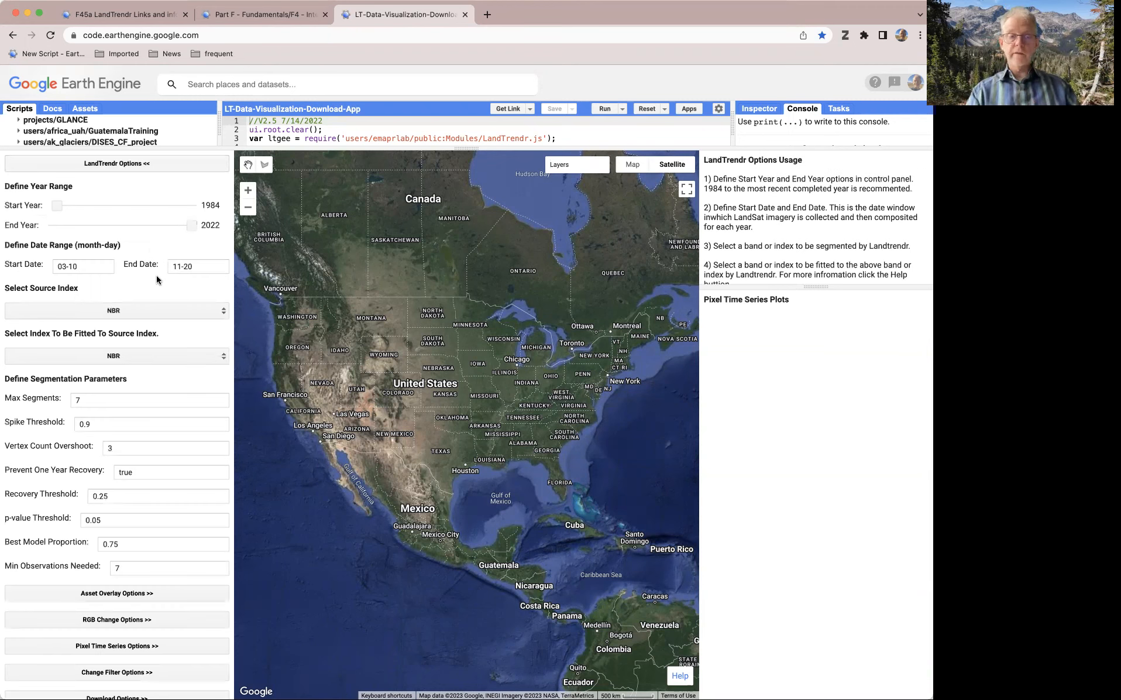
pyautogui.scroll(-1, 157, 280)
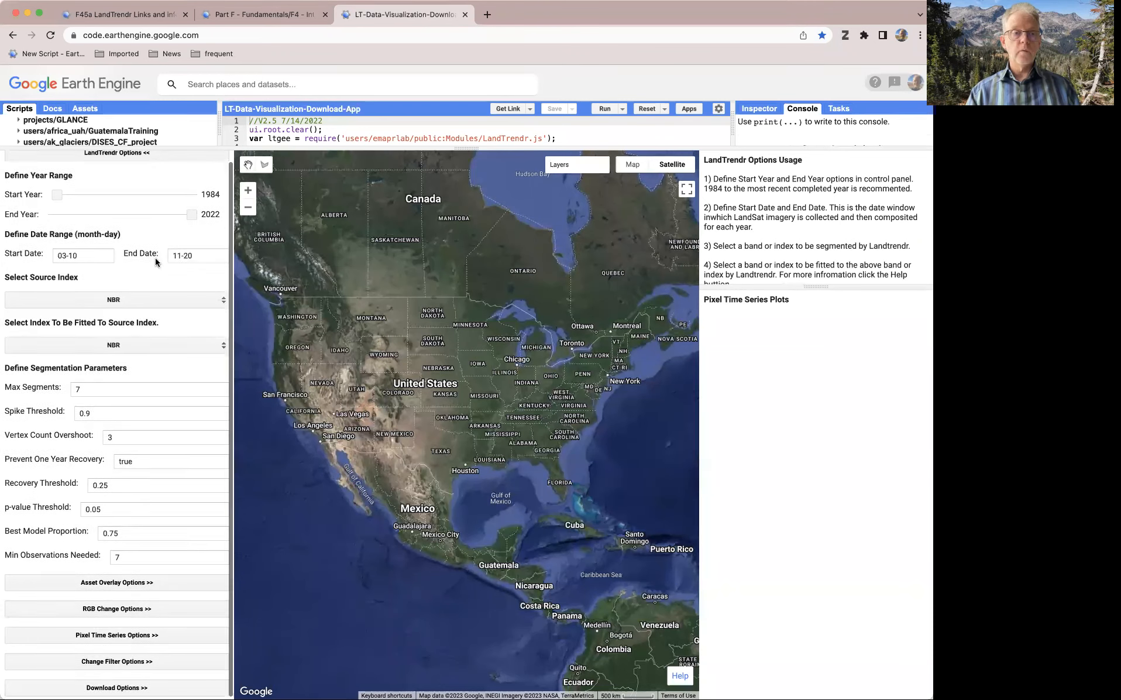
pyautogui.scroll(1, 154, 246)
pyautogui.click(146, 168)
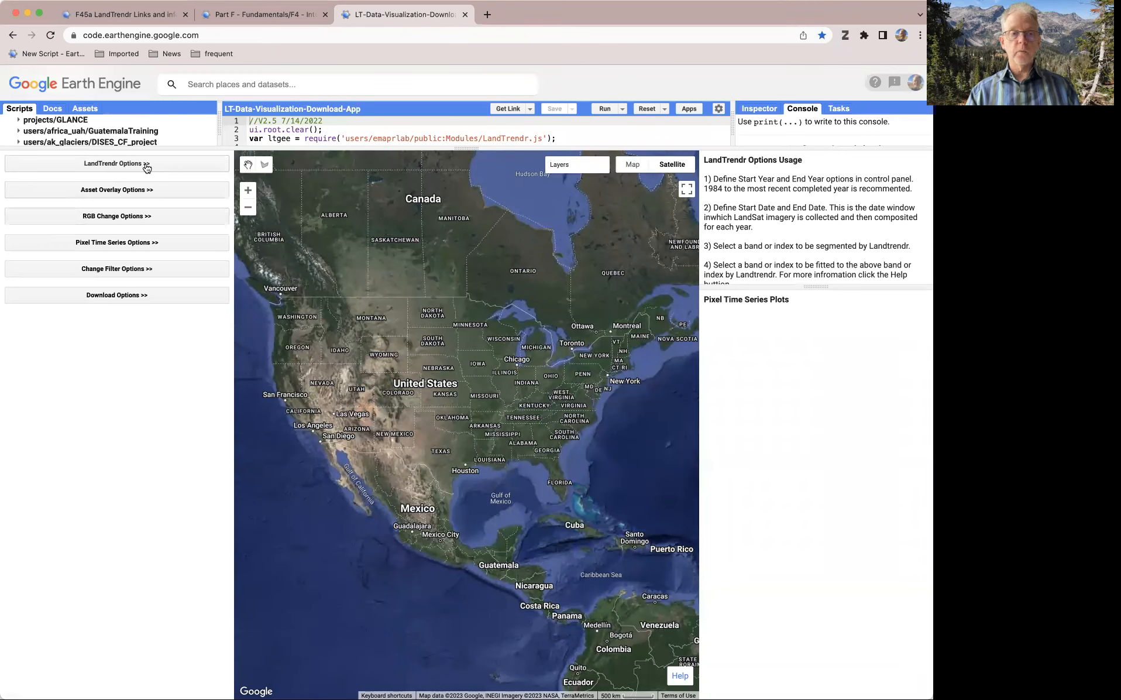
pyautogui.click(150, 191)
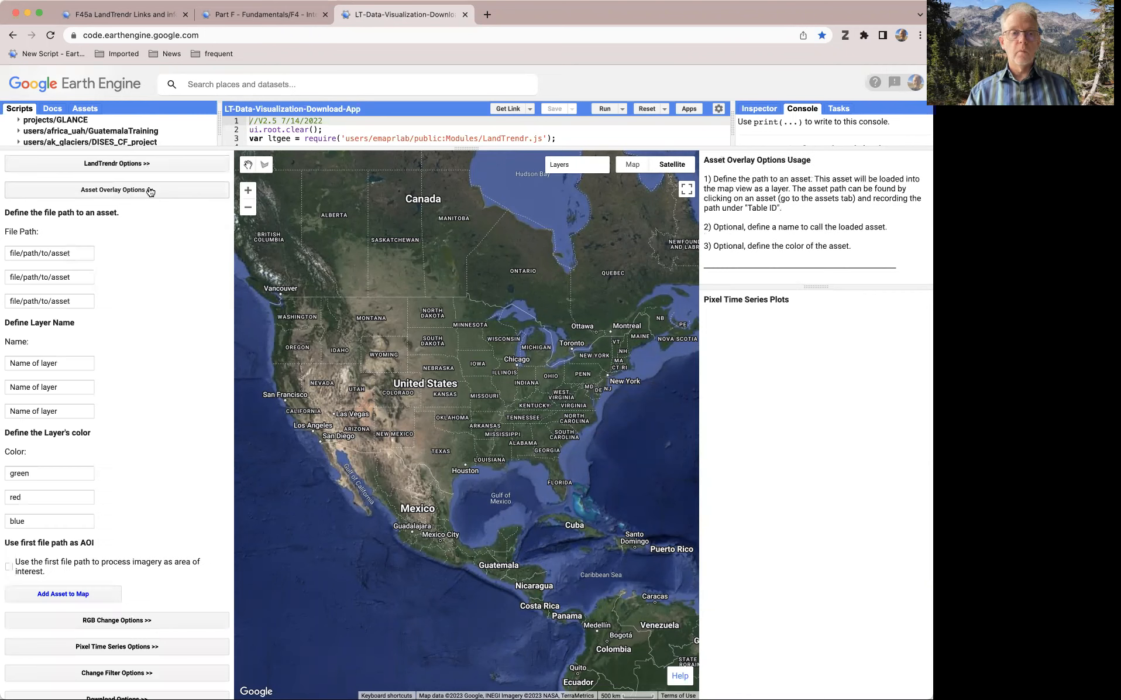
pyautogui.click(149, 621)
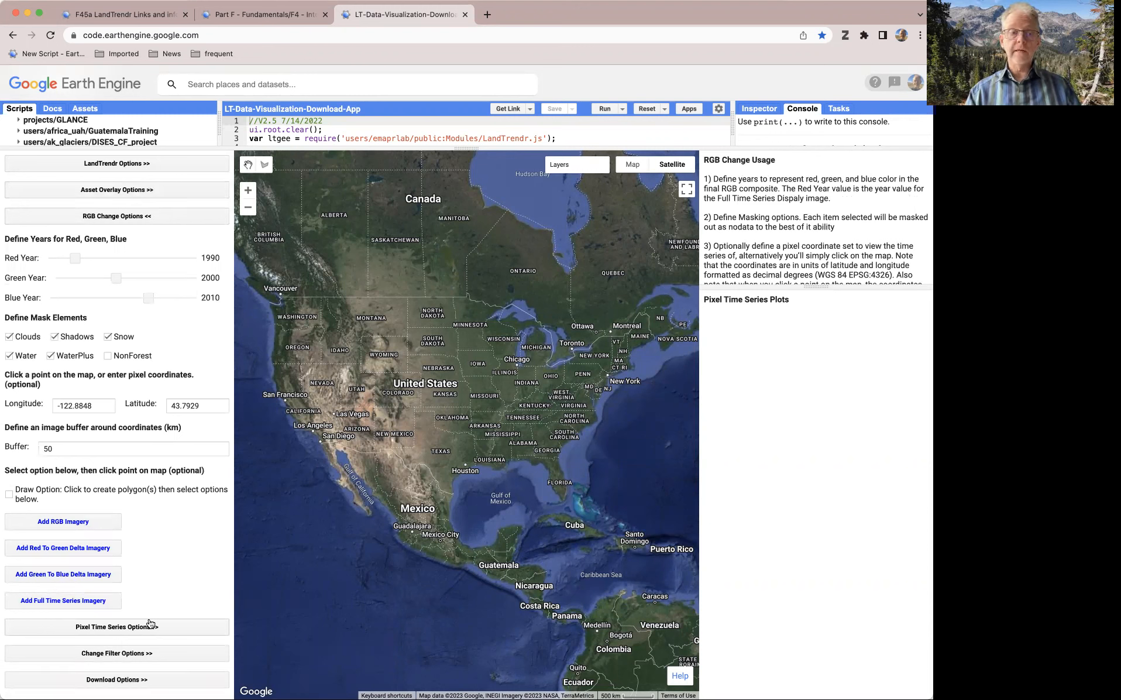
pyautogui.click(148, 218)
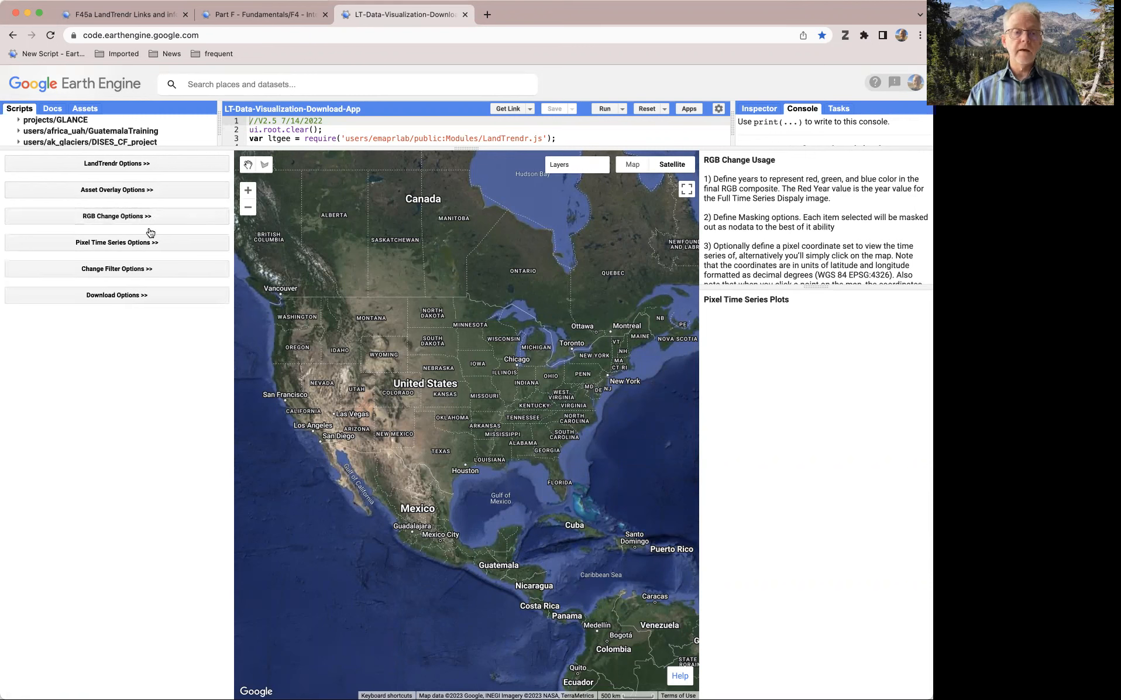
pyautogui.click(148, 271)
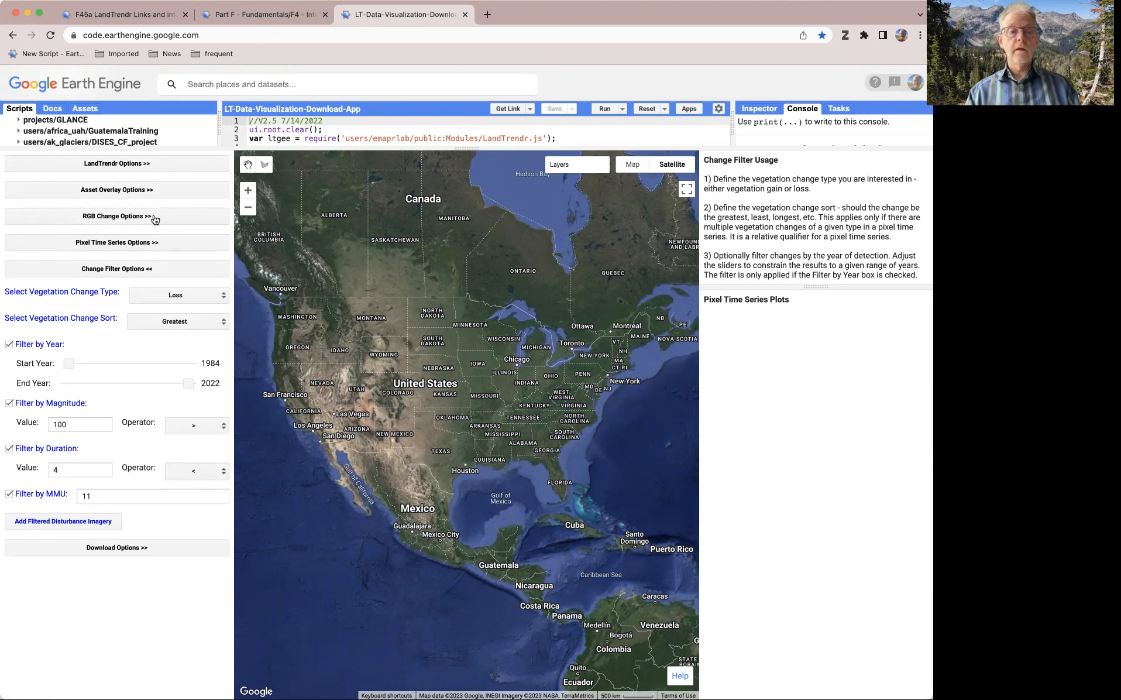
# Step: Expand the LandTrendr options and zoom the map in on the bare brown area just north of Santiam Junction, Oregon
pyautogui.click(147, 167)
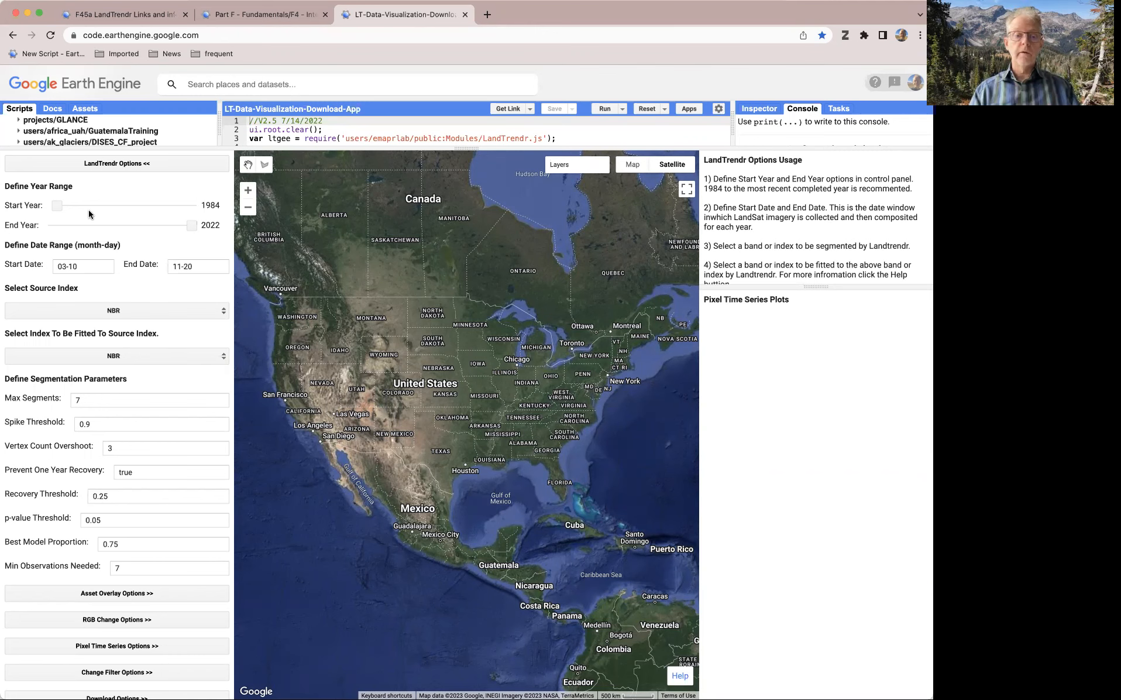
pyautogui.moveTo(284, 350); pyautogui.dragTo(409, 383)
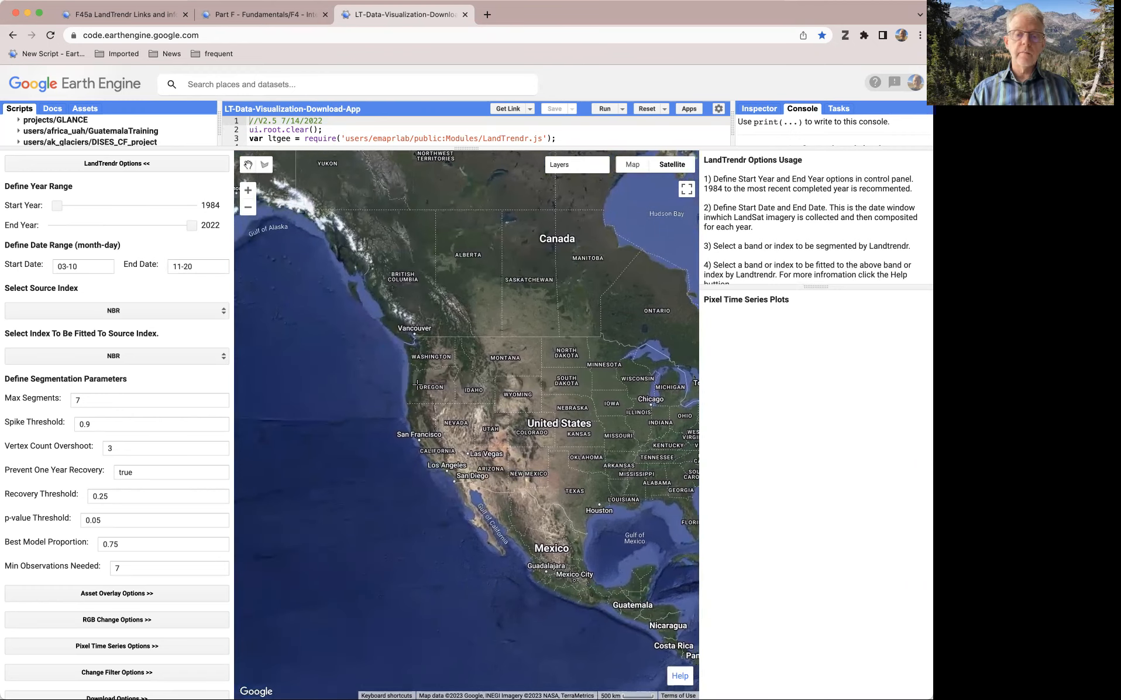
pyautogui.scroll(3, 416, 384)
pyautogui.moveTo(463, 389); pyautogui.dragTo(443, 413)
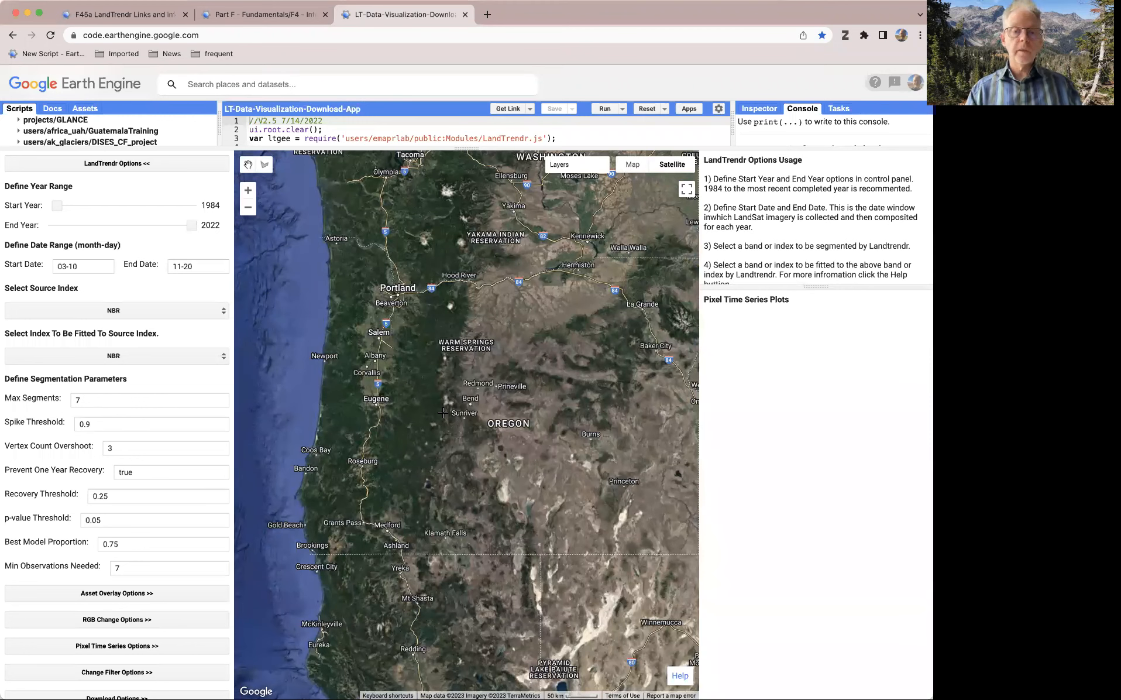
pyautogui.moveTo(431, 391); pyautogui.dragTo(445, 398)
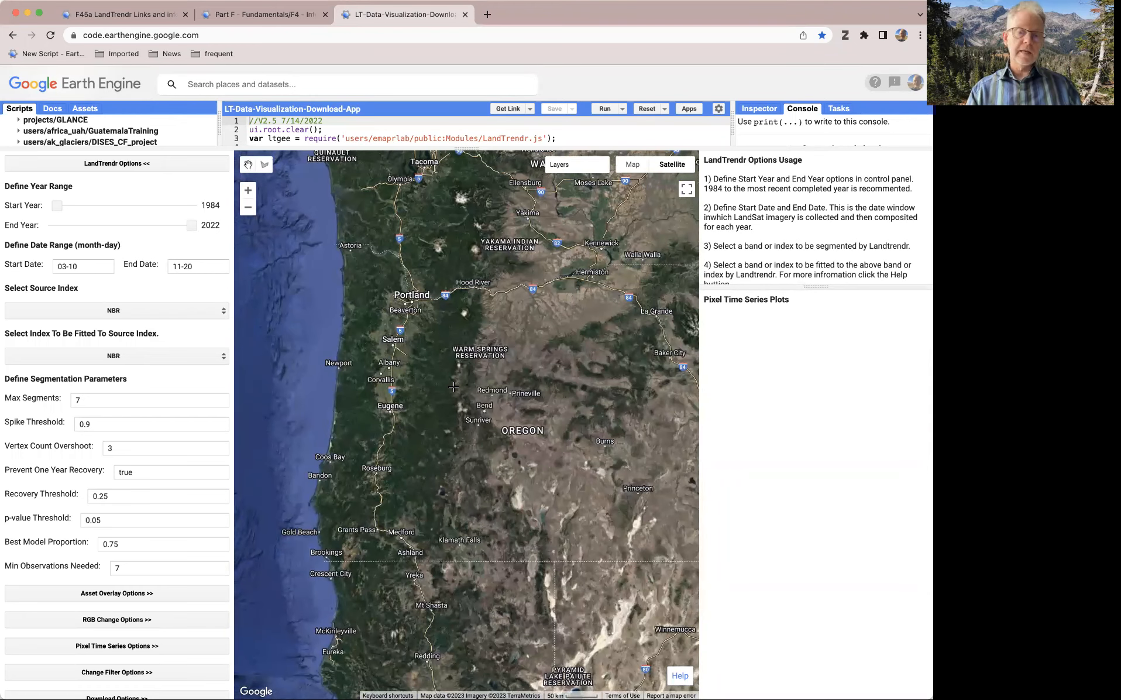
pyautogui.scroll(5, 453, 386)
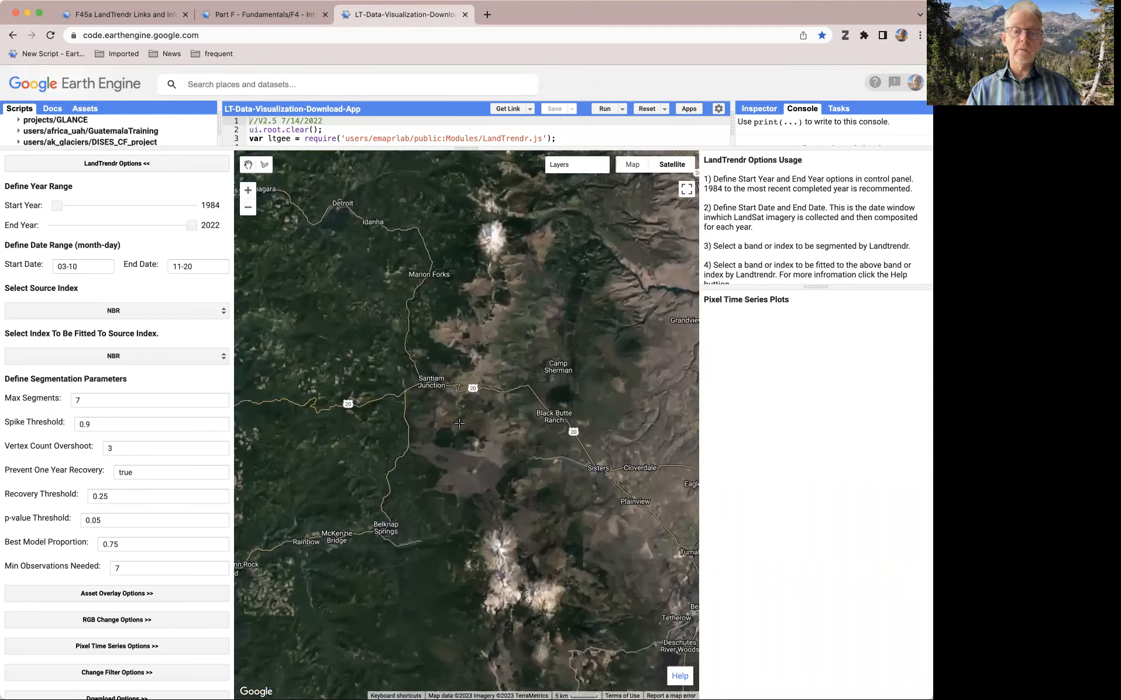
pyautogui.moveTo(541, 365); pyautogui.dragTo(551, 439)
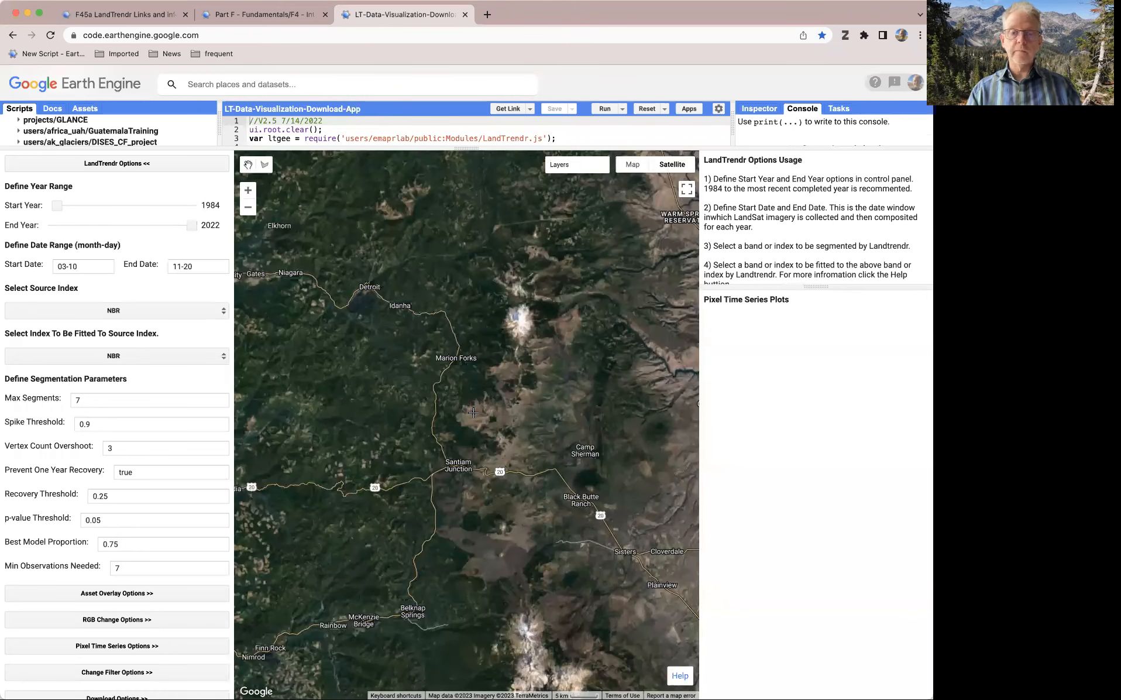
pyautogui.scroll(5, 481, 414)
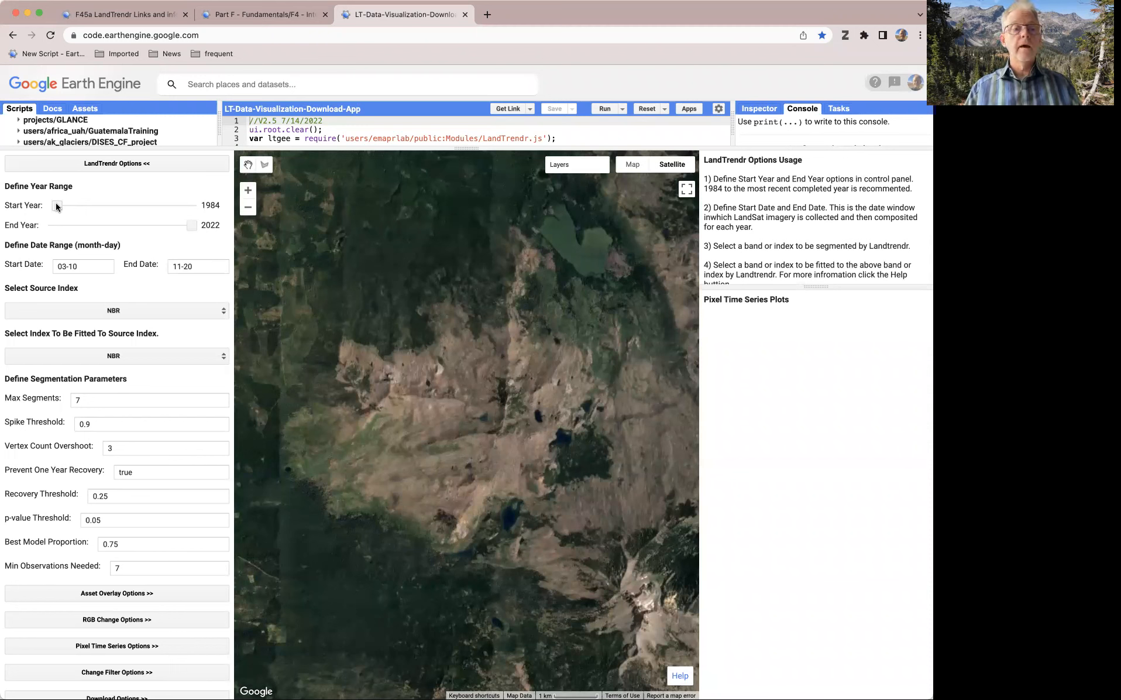
# Step: Set the LandTrendr start year to 1986 and the date range from 07-15 to 08-31
pyautogui.moveTo(56, 203); pyautogui.dragTo(63, 205)
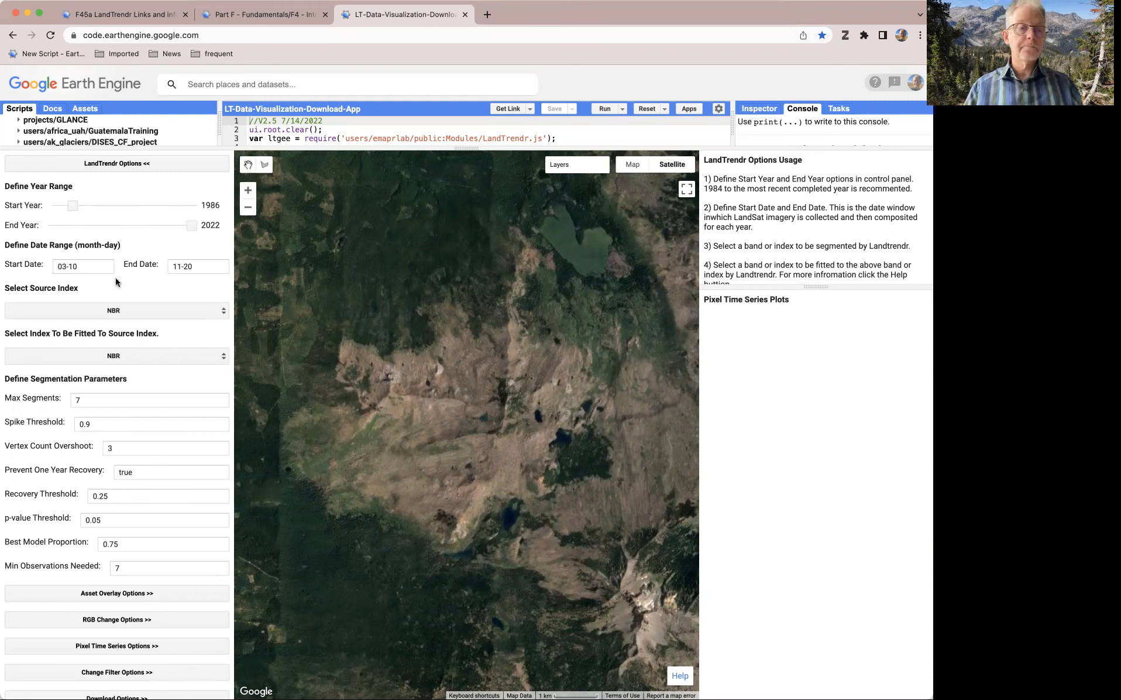
pyautogui.click(89, 267)
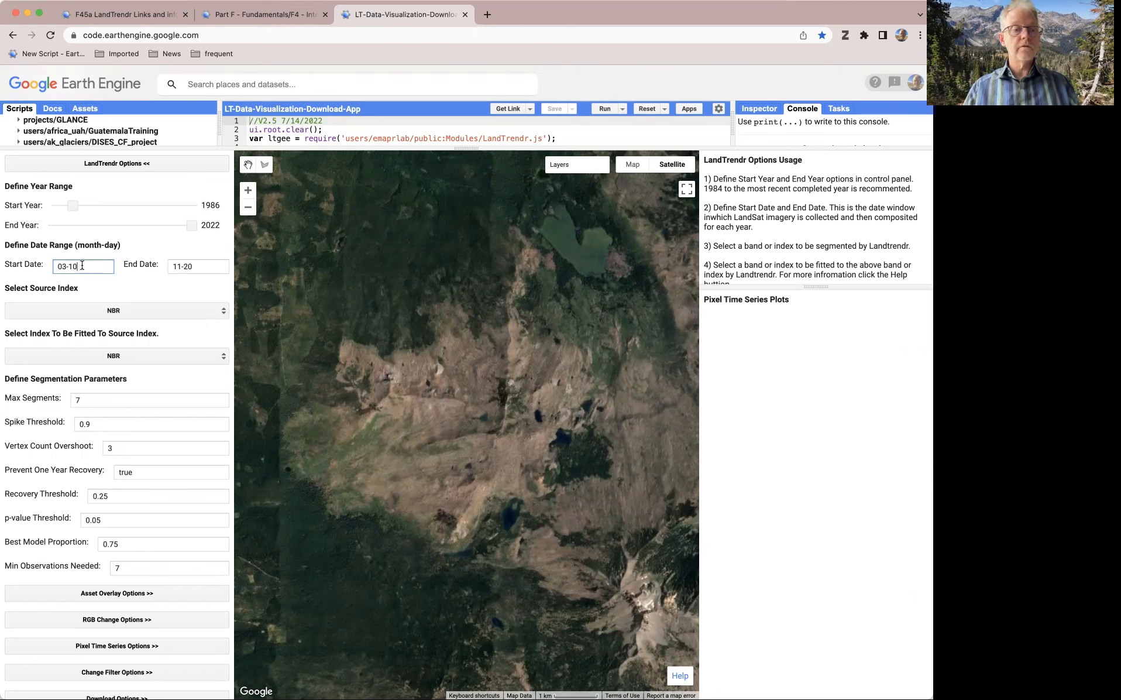
pyautogui.moveTo(83, 266); pyautogui.dragTo(53, 267)
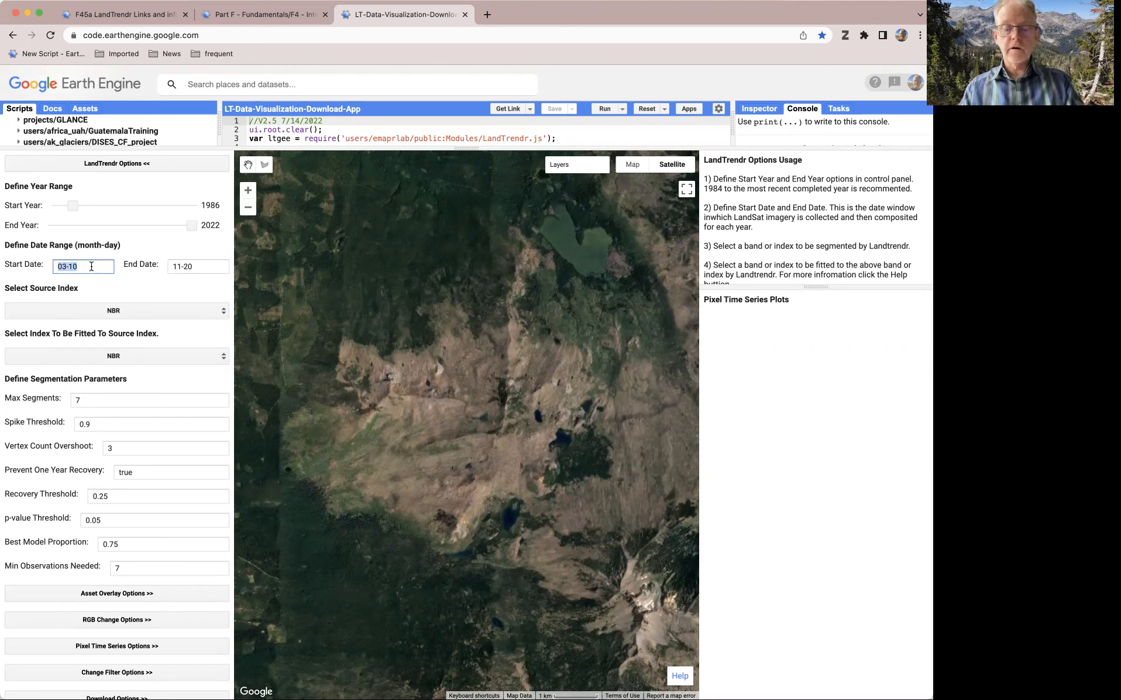
pyautogui.write('07')
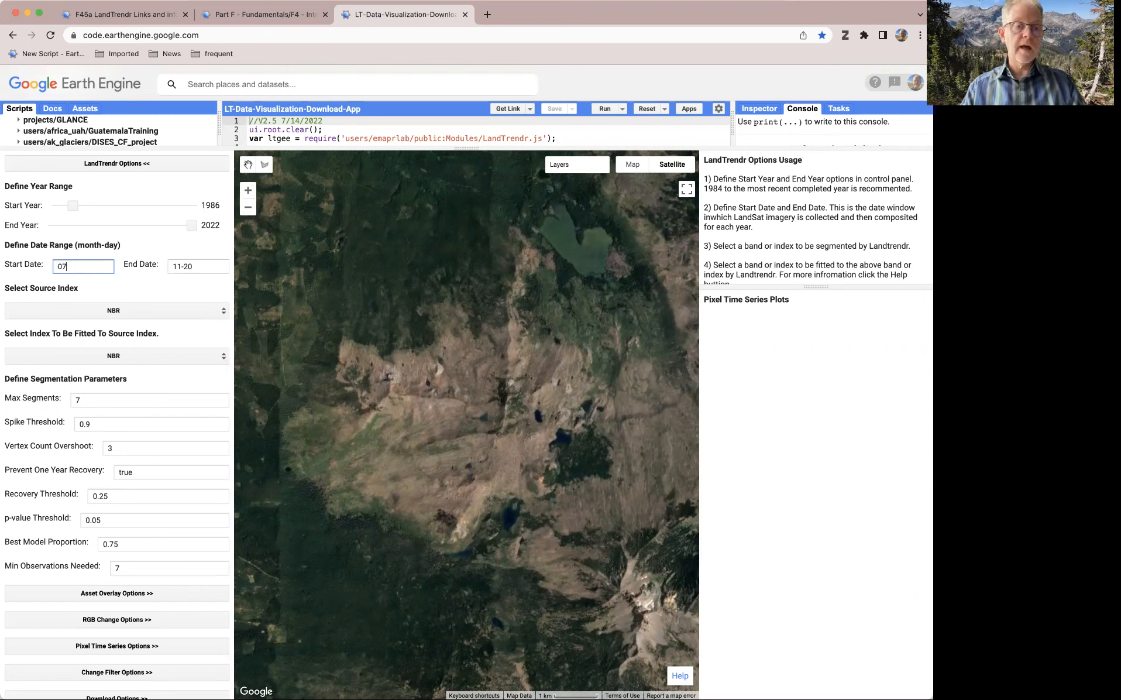
pyautogui.write('-15')
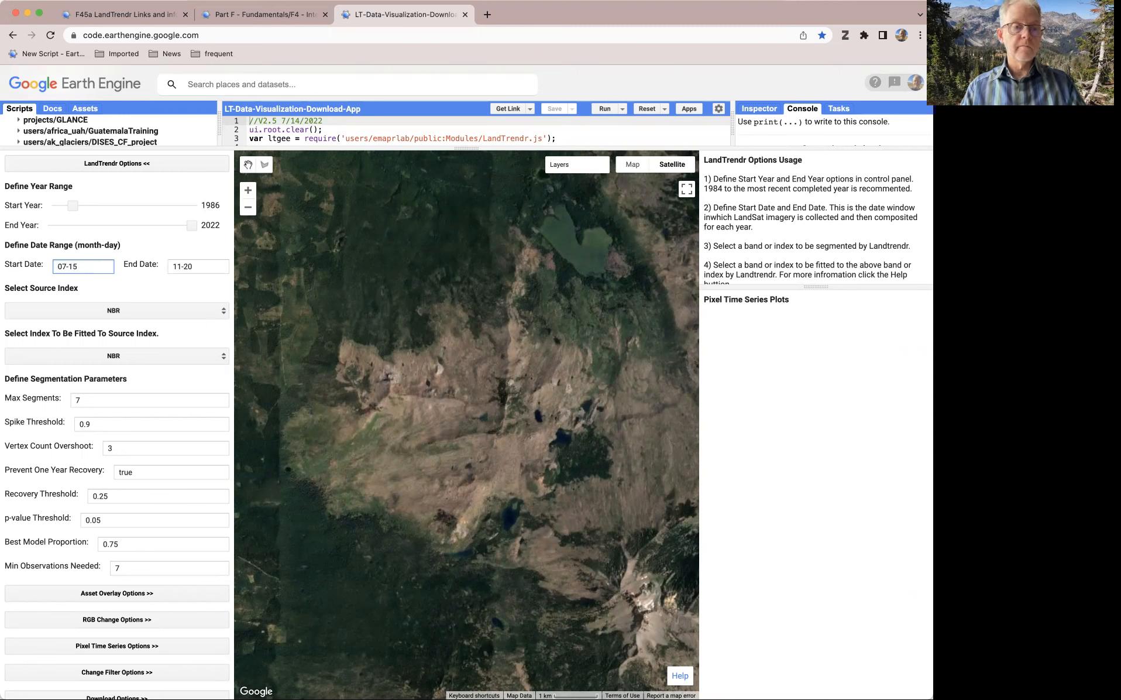
pyautogui.press('Tab')
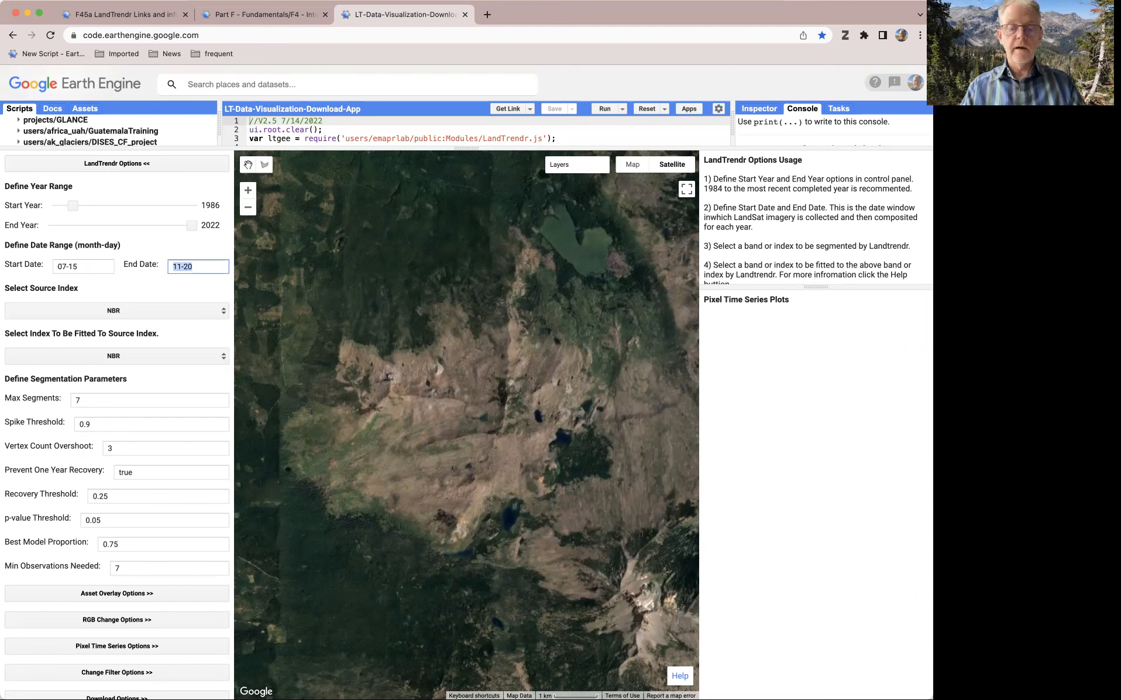
pyautogui.write('08')
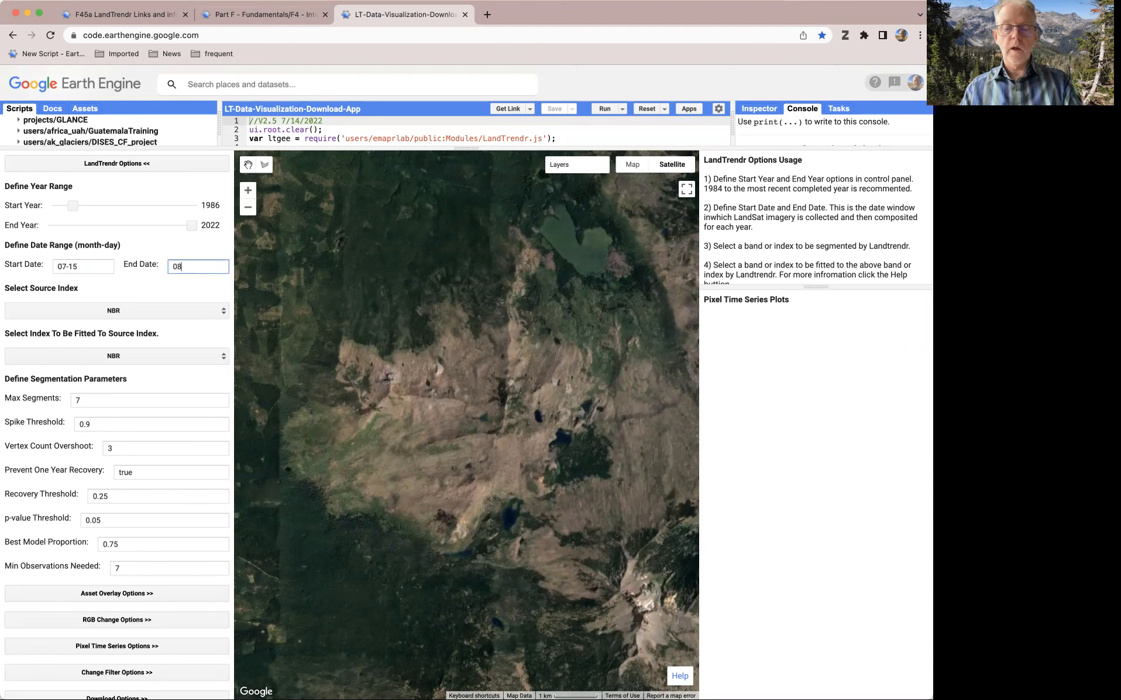
pyautogui.write('-31')
pyautogui.press('Tab')
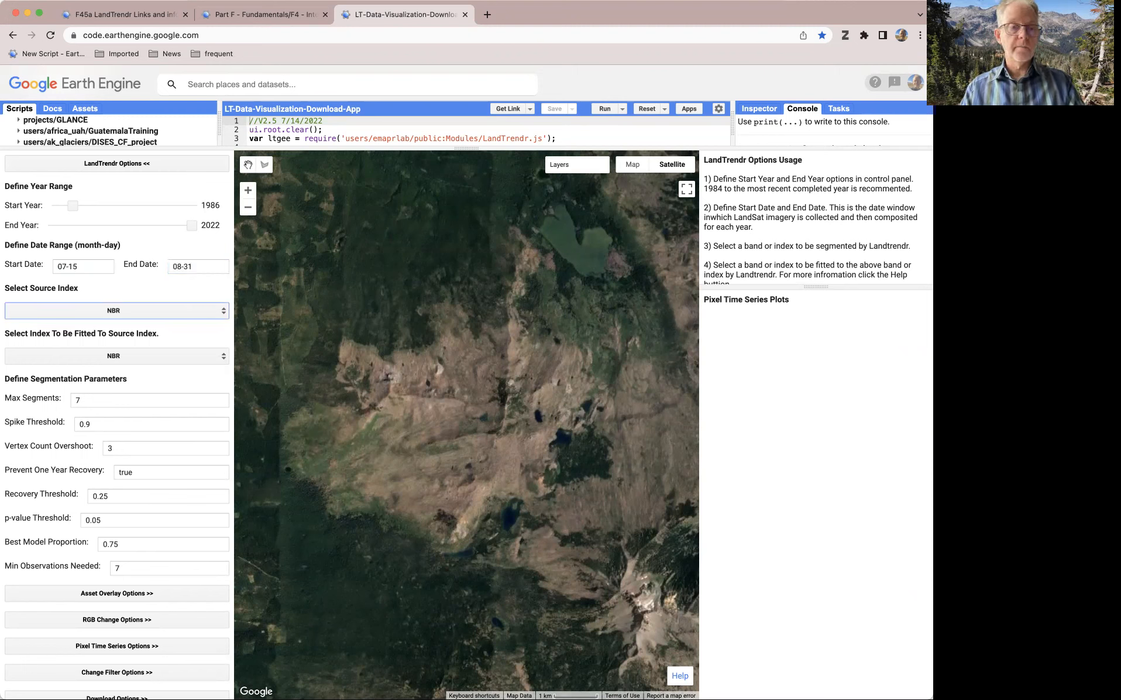
pyautogui.click(89, 268)
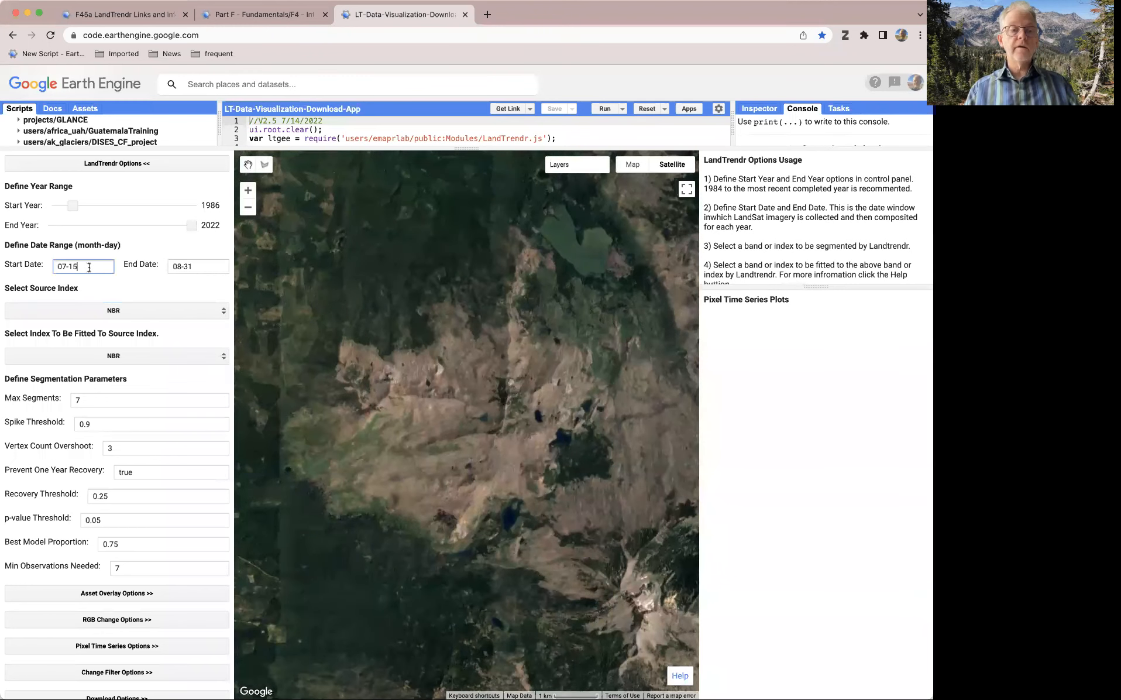
pyautogui.tripleClick(57, 265)
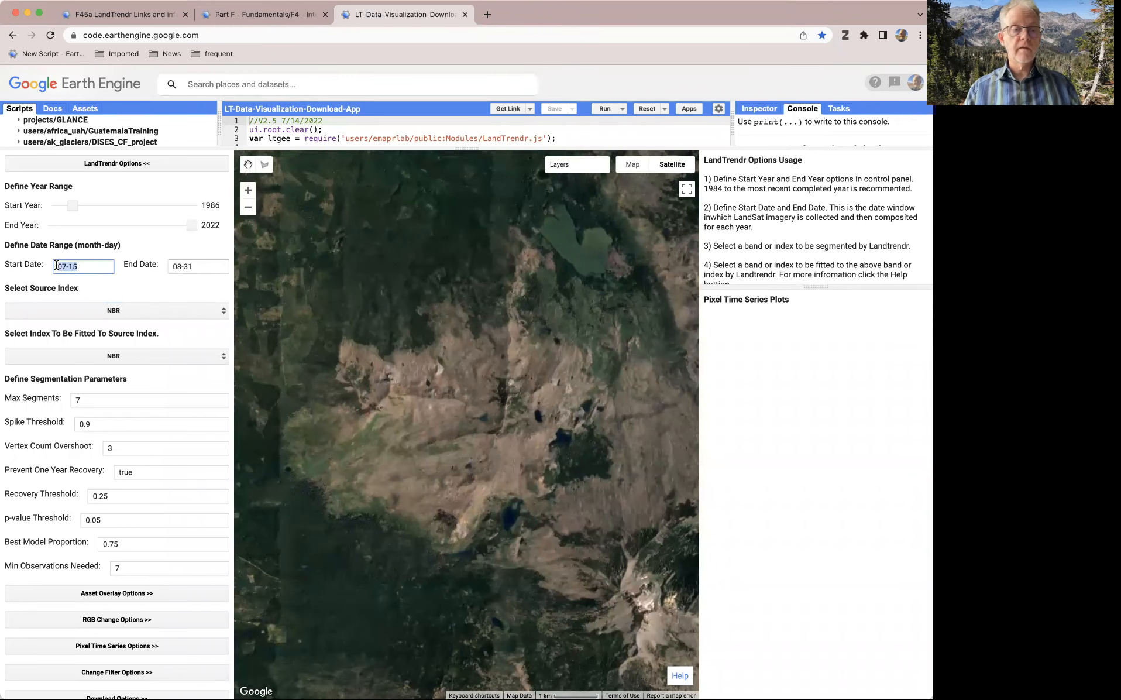
pyautogui.moveTo(202, 265); pyautogui.dragTo(169, 266)
pyautogui.click(202, 267)
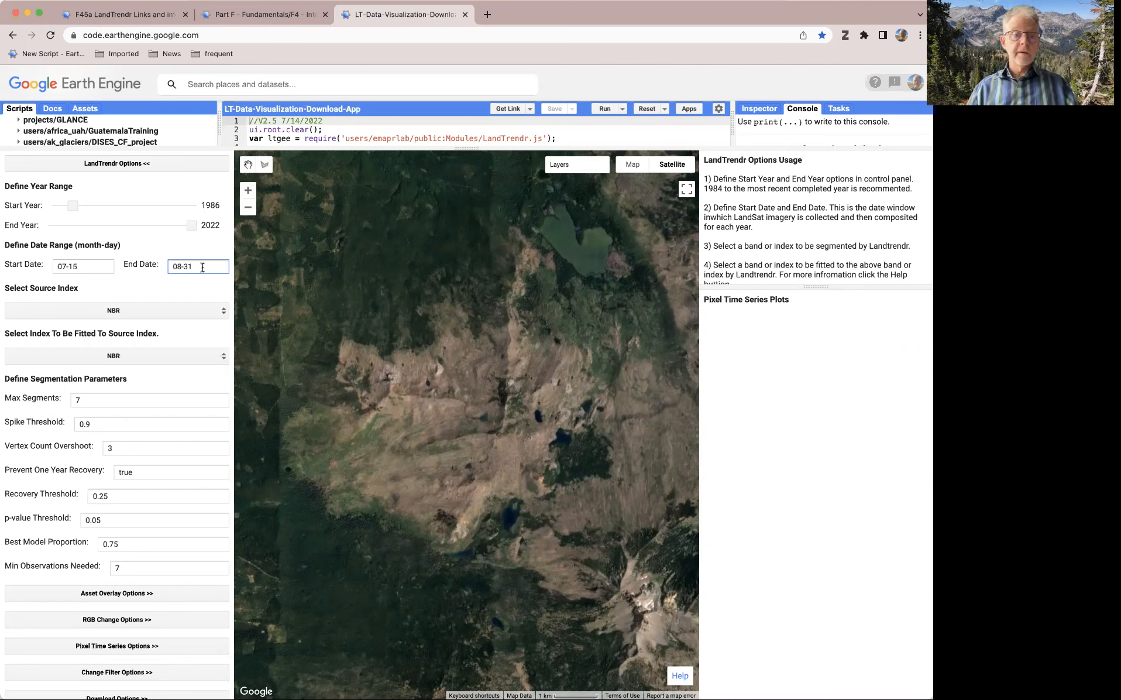
# Step: Choose NBR as the source index for the LandTrendr segmentation
pyautogui.click(158, 315)
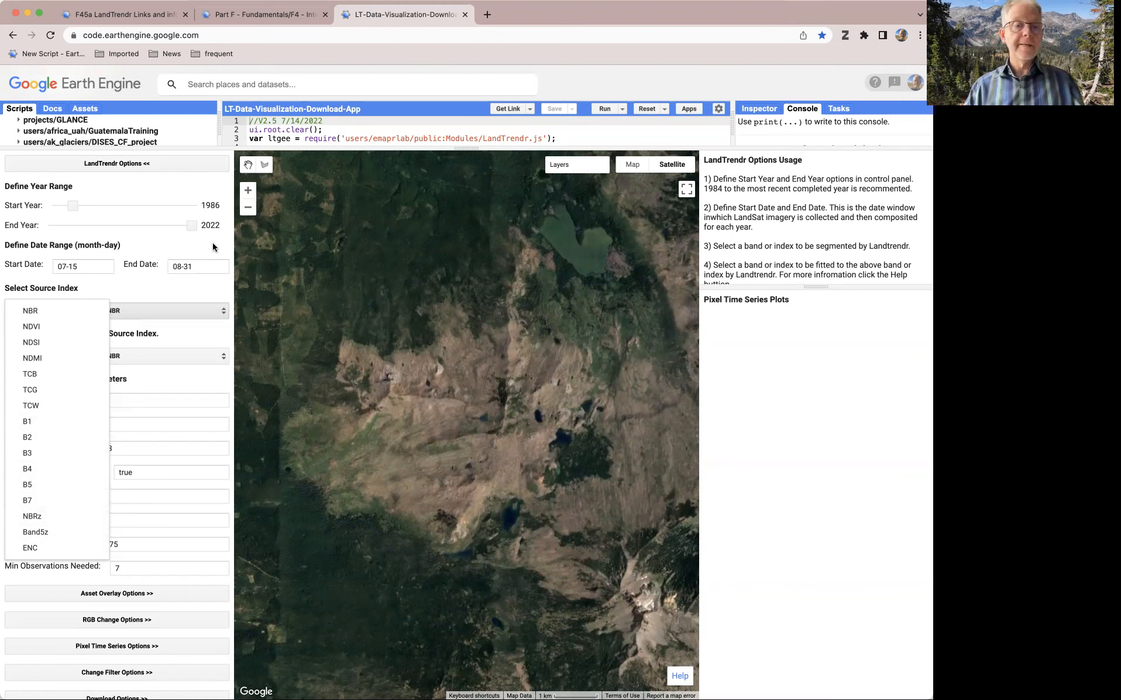
pyautogui.click(44, 311)
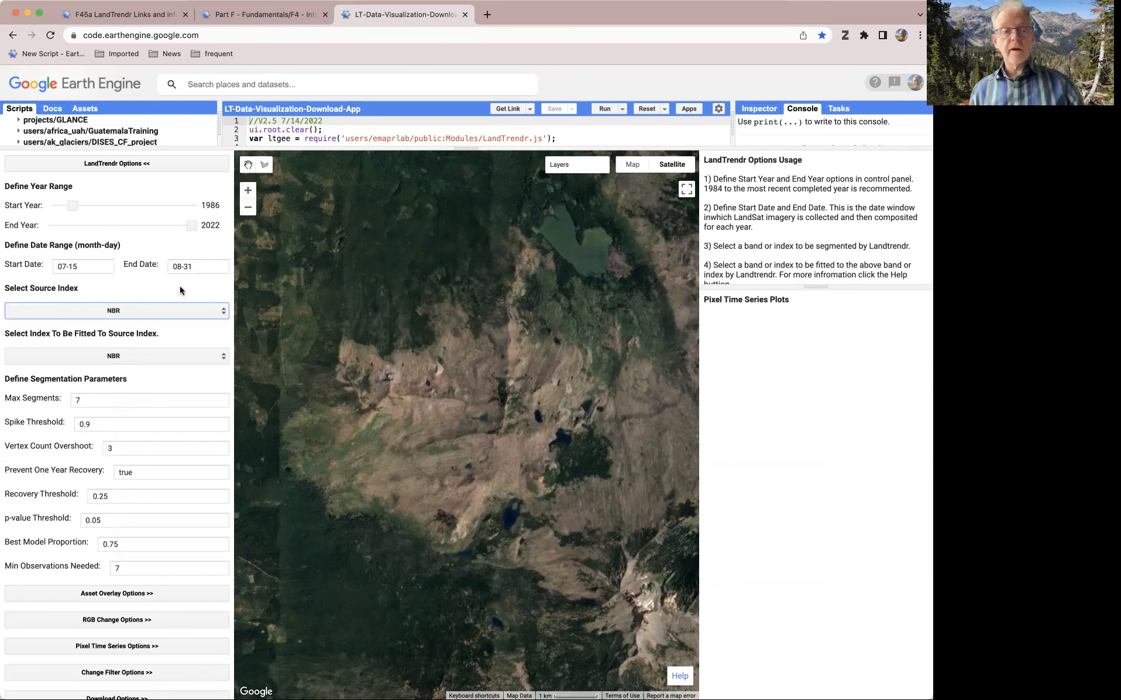
pyautogui.click(180, 379)
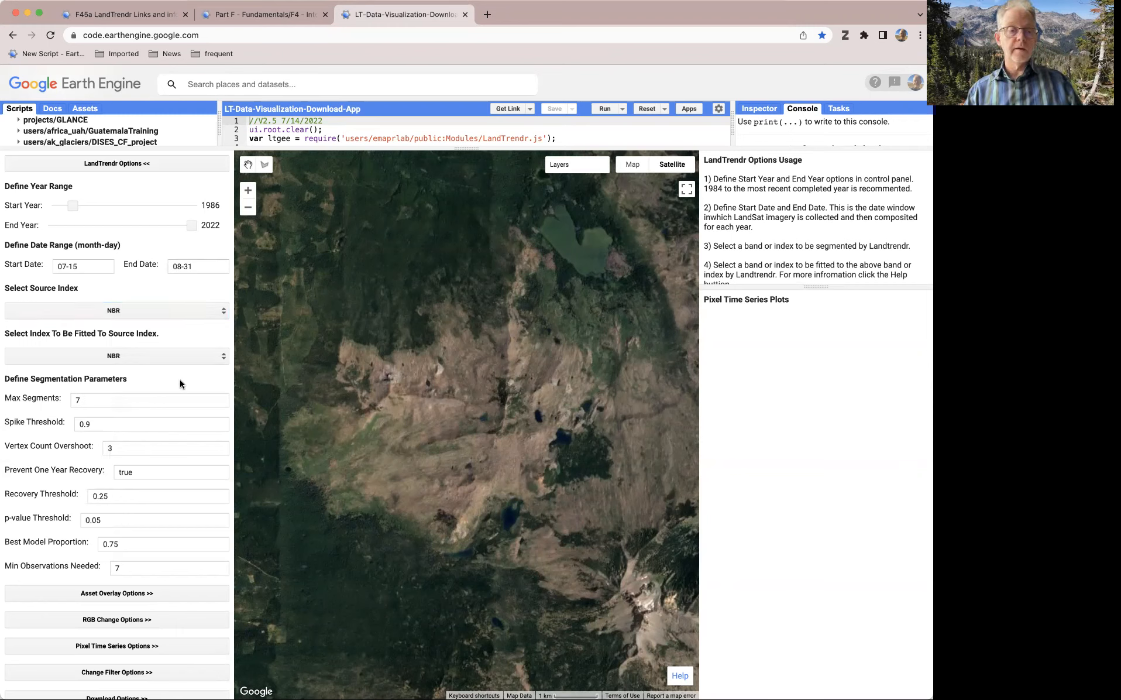
# Step: Look over the segmentation parameters and temporarily enlarge the code and console area to view the console messages
pyautogui.scroll(-1, 180, 380)
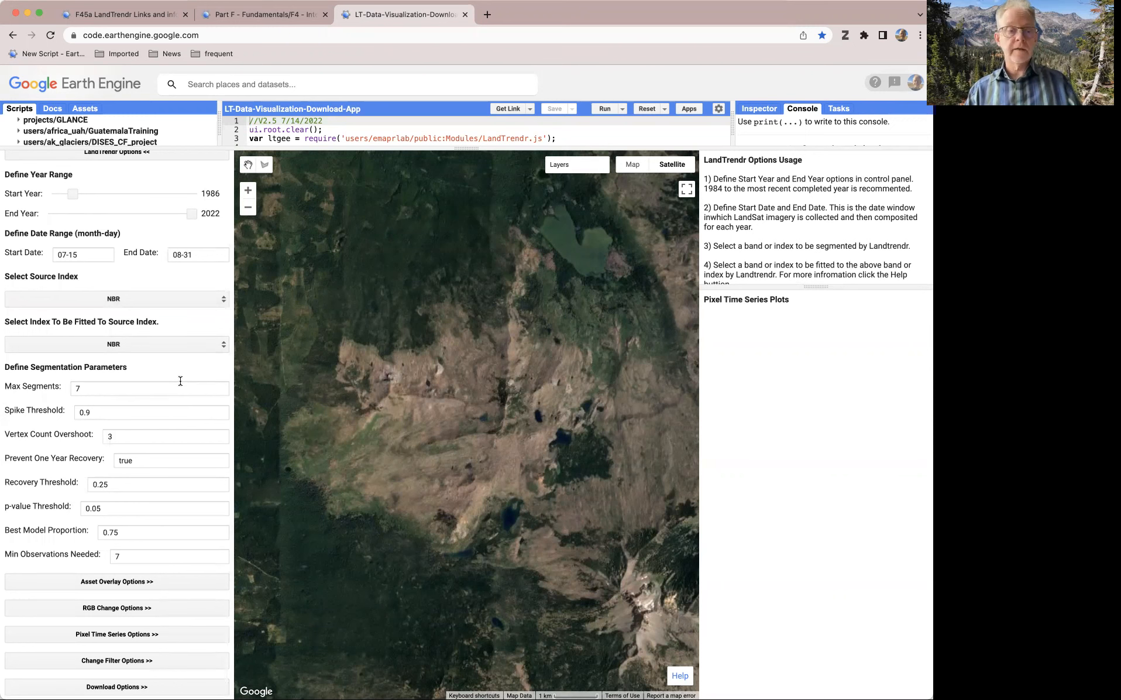
pyautogui.scroll(1, 180, 381)
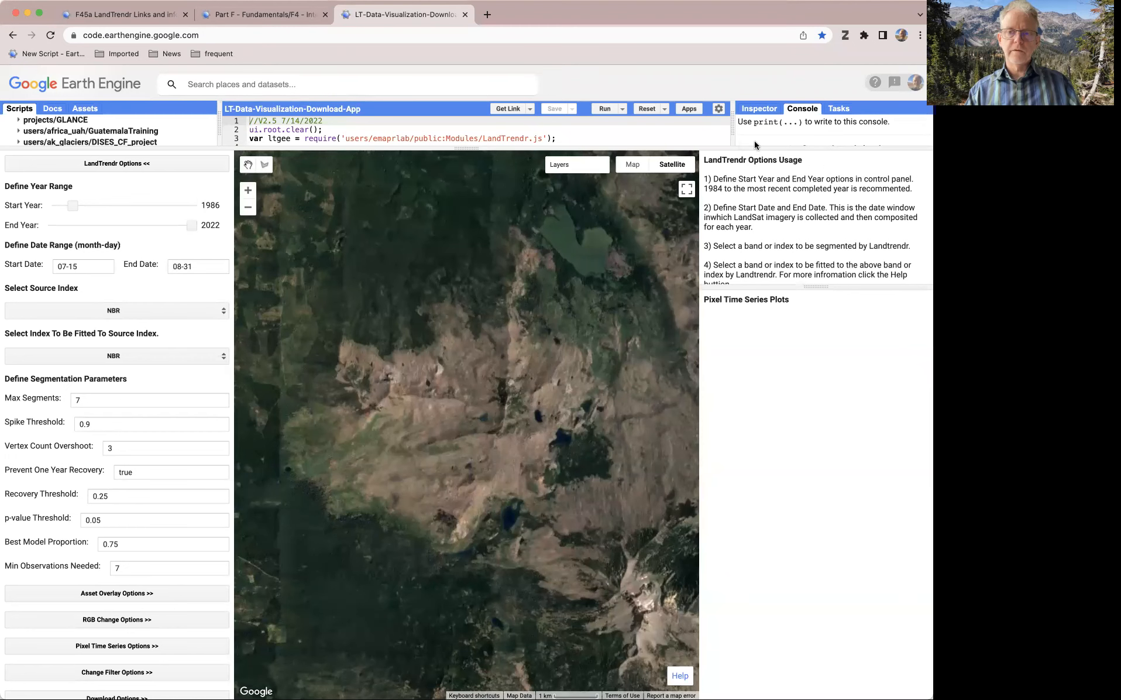
pyautogui.moveTo(771, 147); pyautogui.dragTo(775, 244)
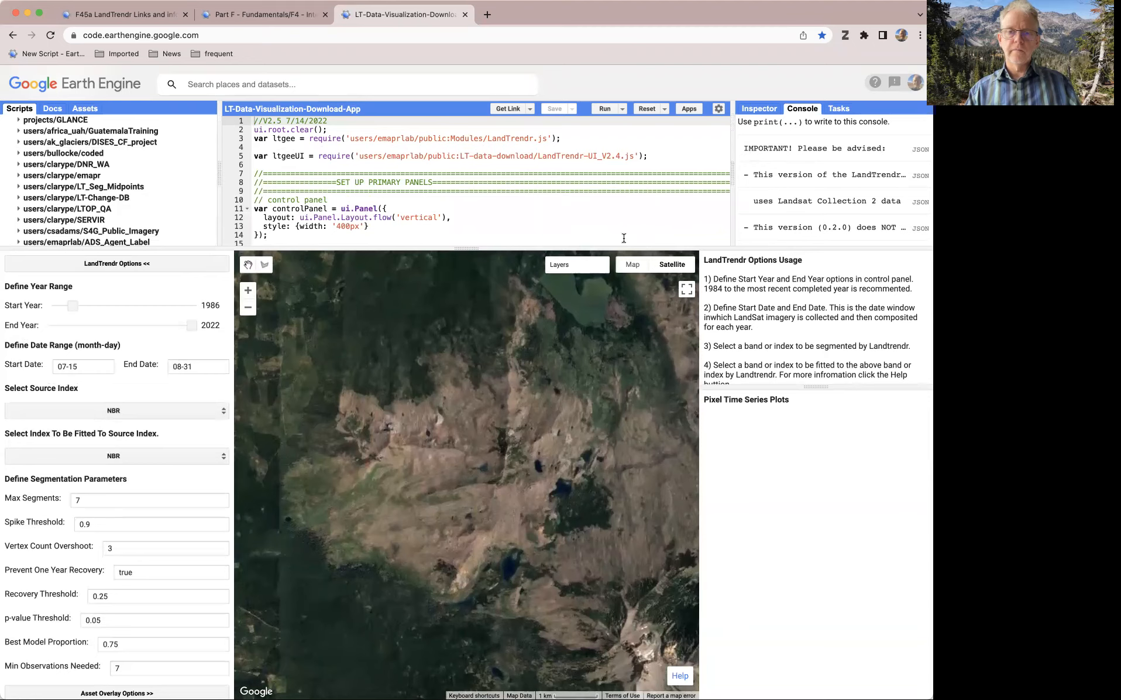
pyautogui.moveTo(474, 248); pyautogui.dragTo(473, 148)
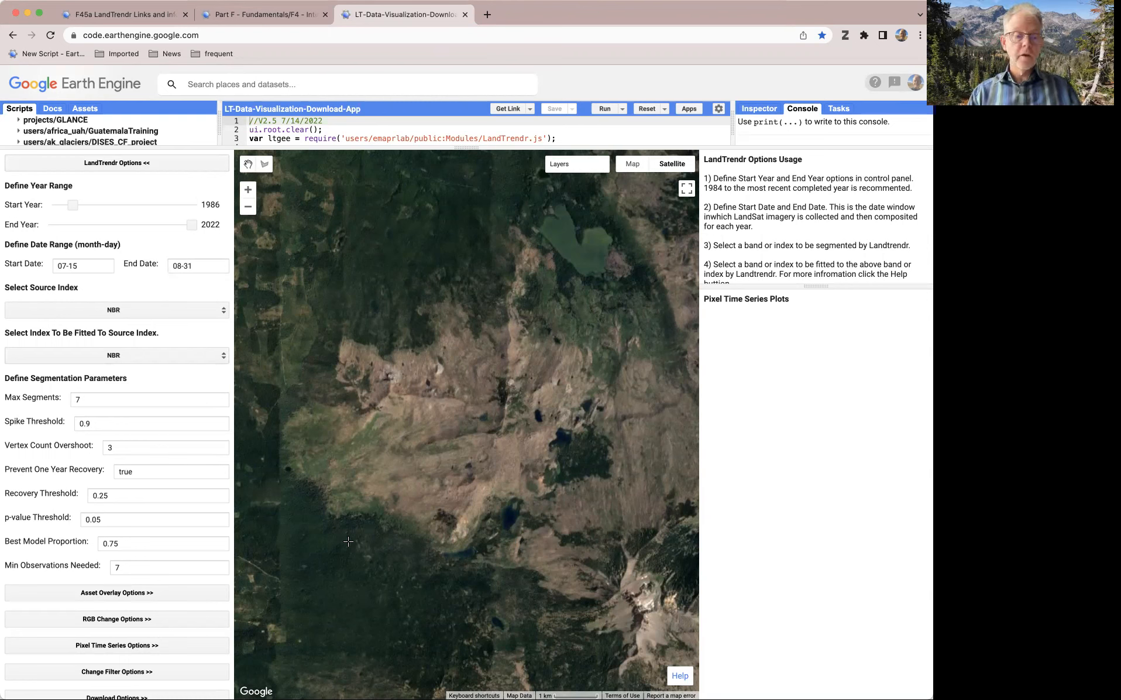
# Step: Expand the Pixel Time Series options and add NDVI to the selected indices
pyautogui.click(156, 647)
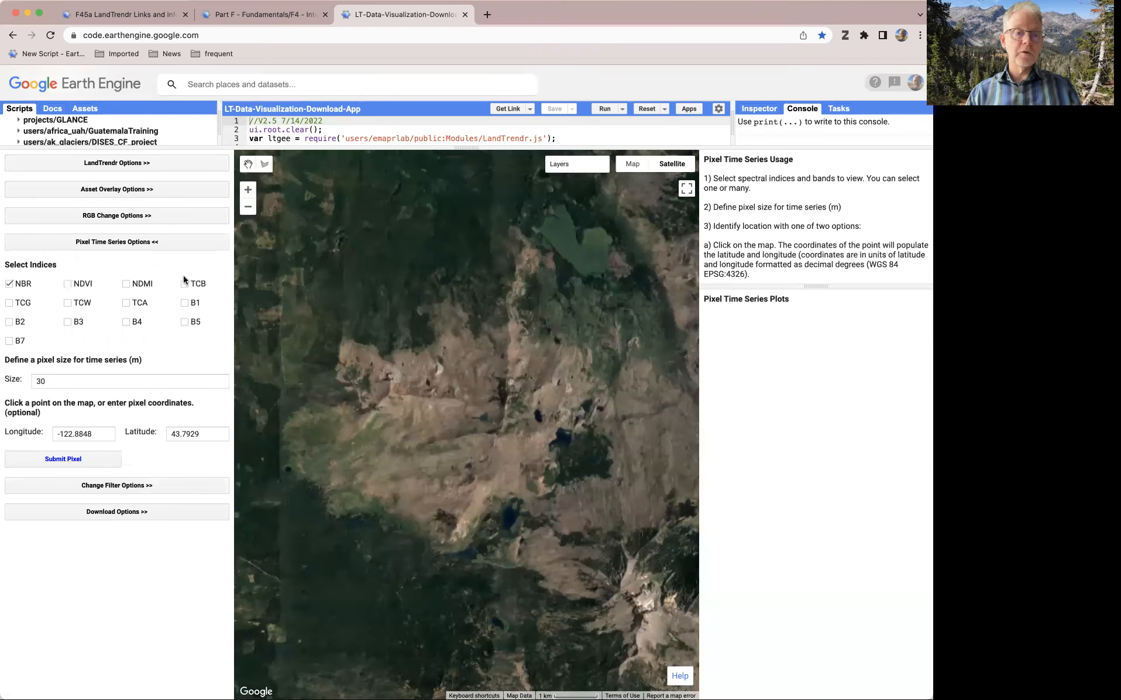
pyautogui.click(157, 246)
pyautogui.click(157, 245)
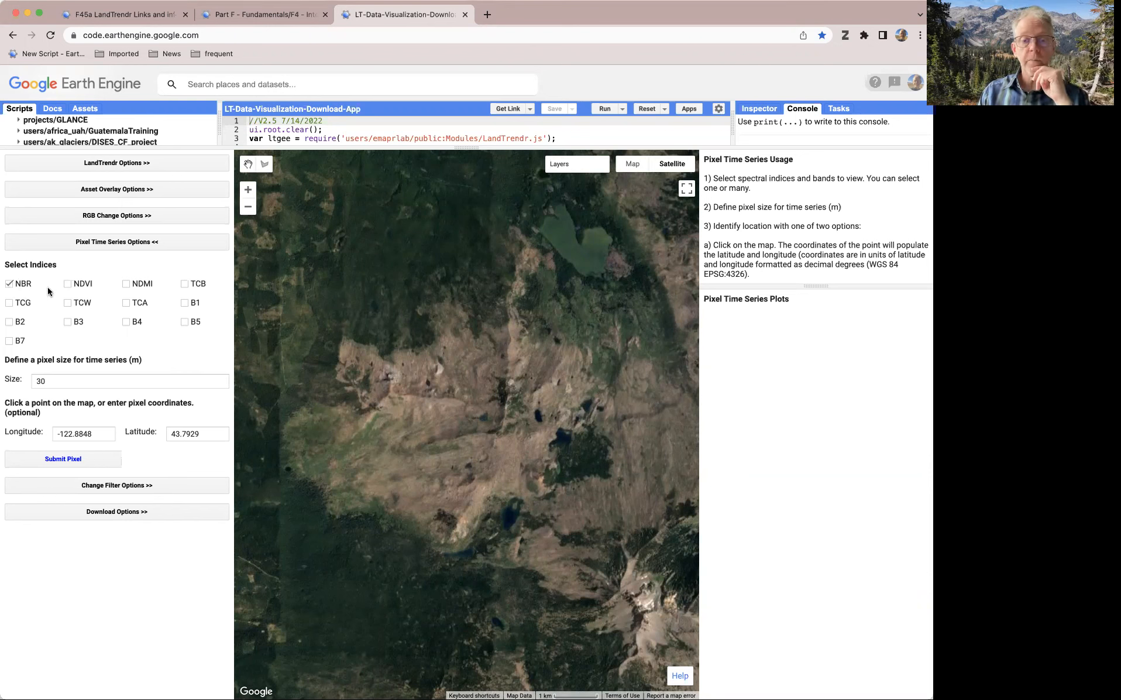
pyautogui.click(68, 284)
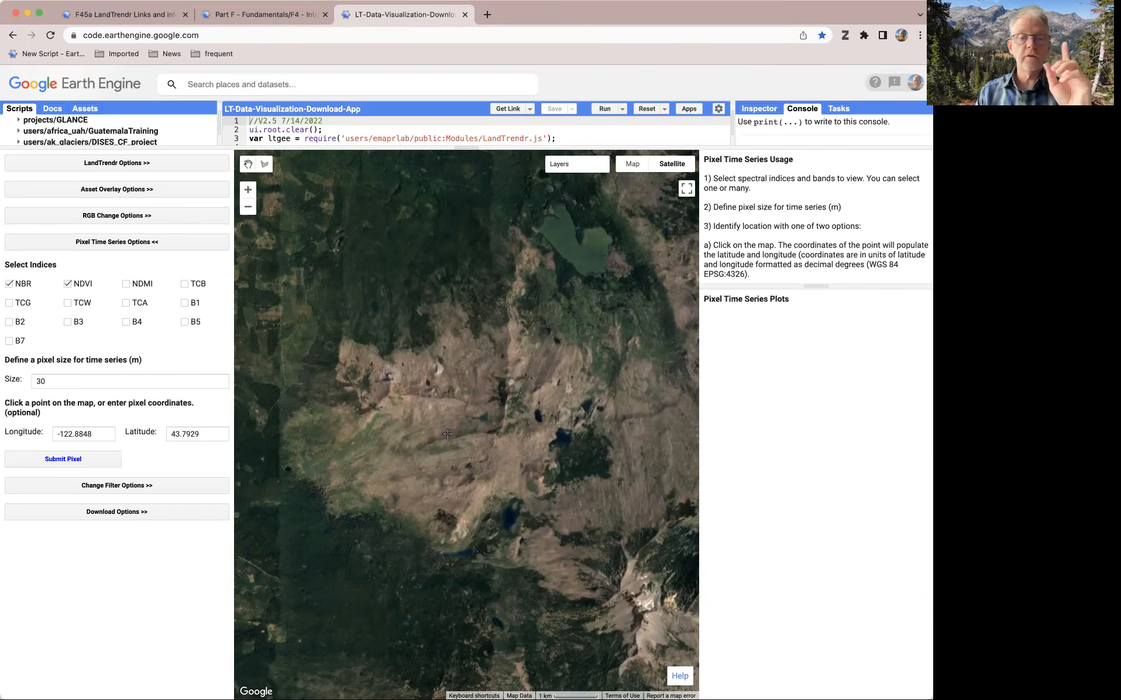
# Step: Plot the NBR and NDVI time series for a brown-slope pixel at about longitude -121.898, latitude 44.535, and inspect both fitted curves
pyautogui.click(454, 349)
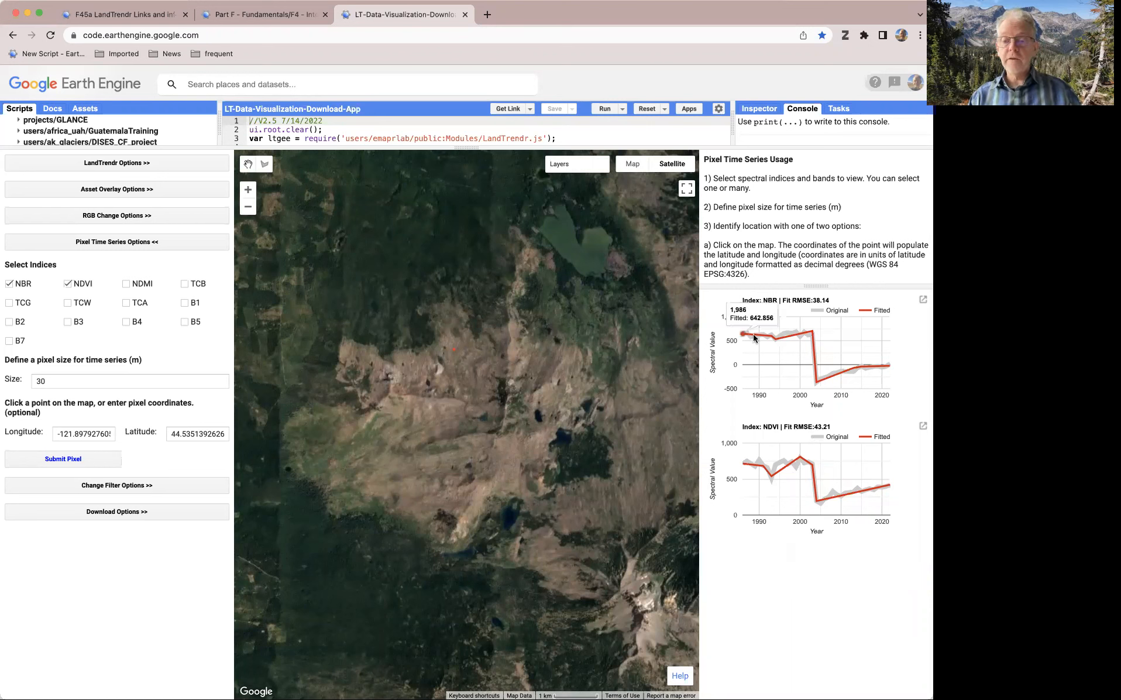
pyautogui.moveTo(768, 338)
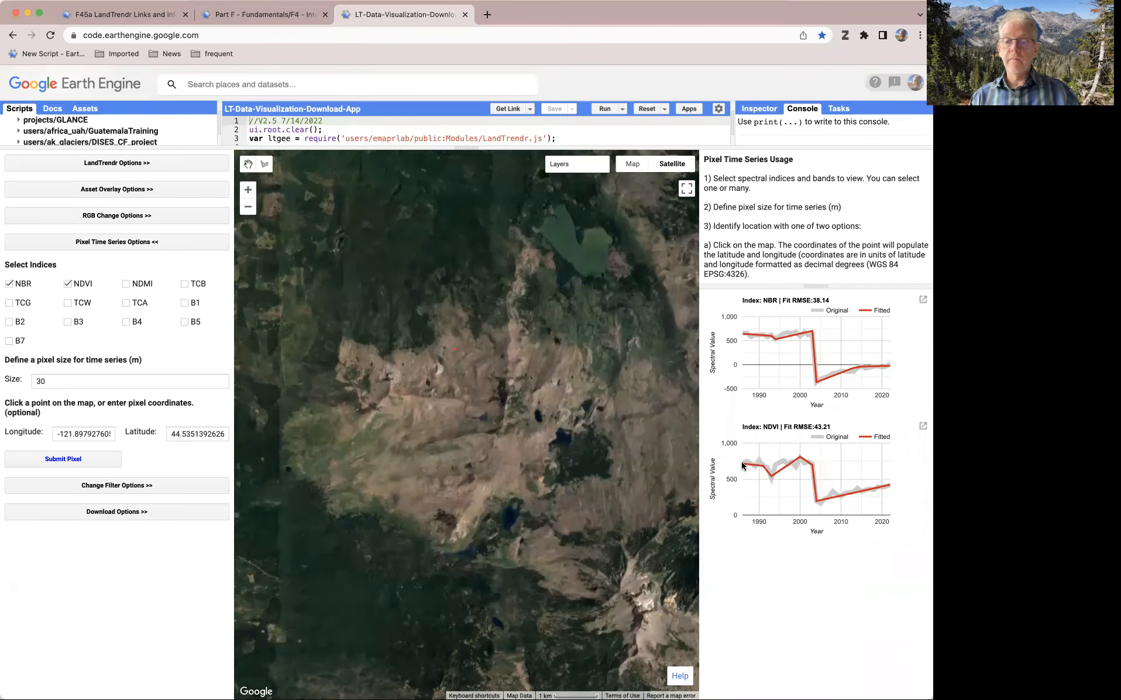
pyautogui.moveTo(769, 464)
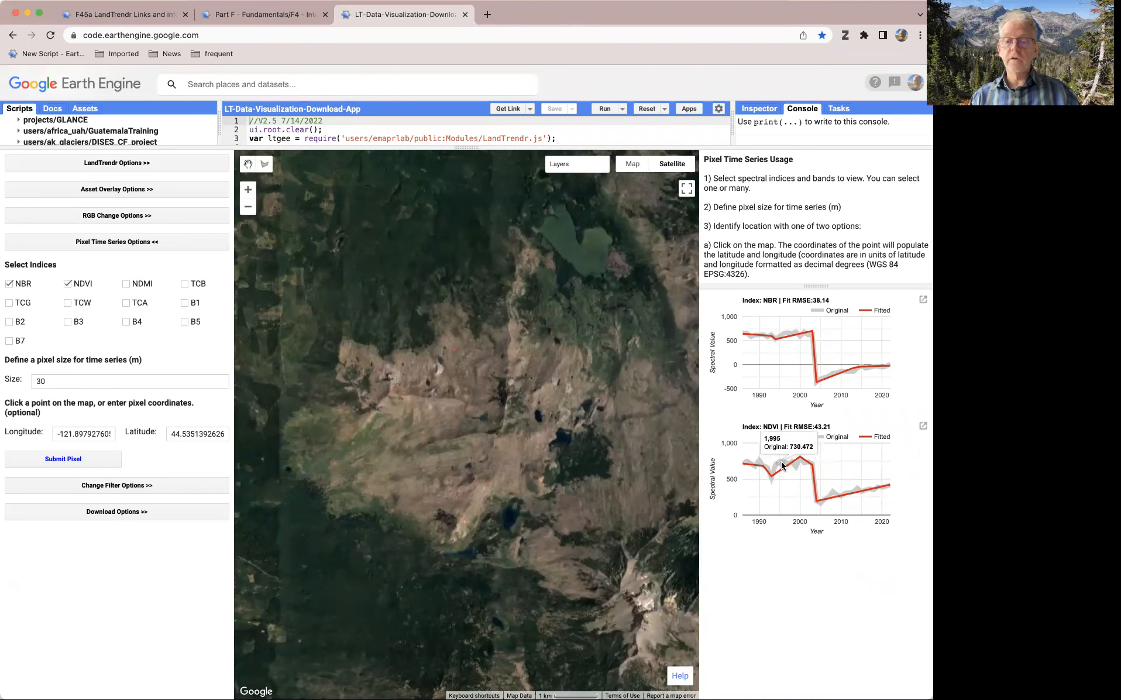
pyautogui.moveTo(872, 494)
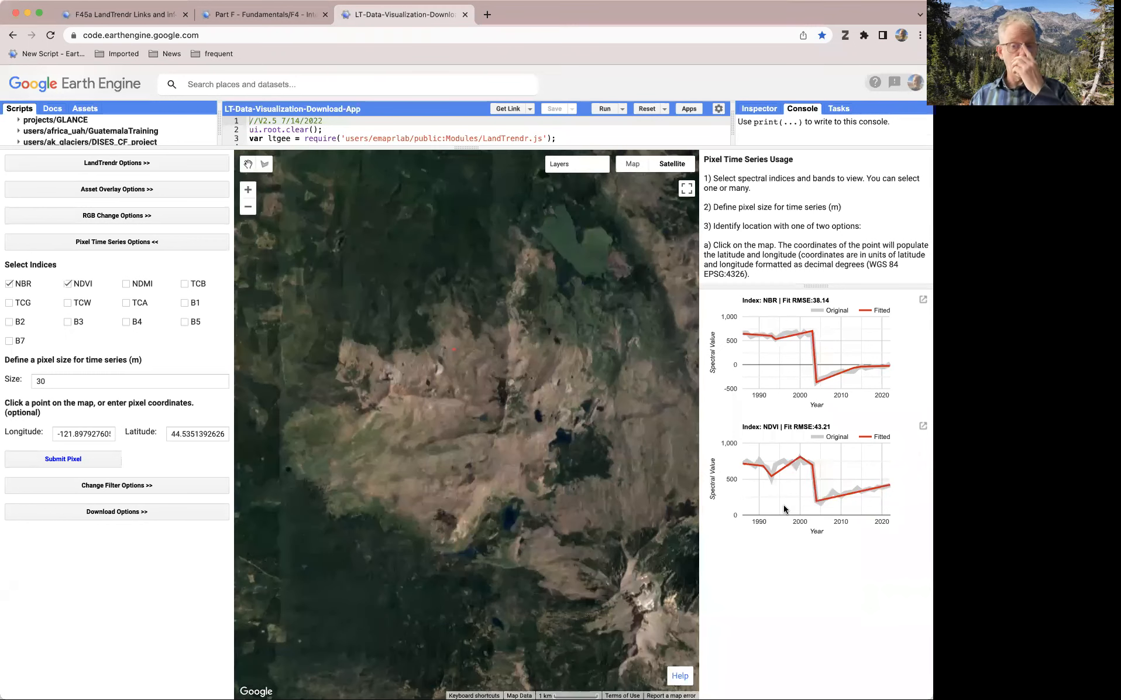
pyautogui.moveTo(843, 373)
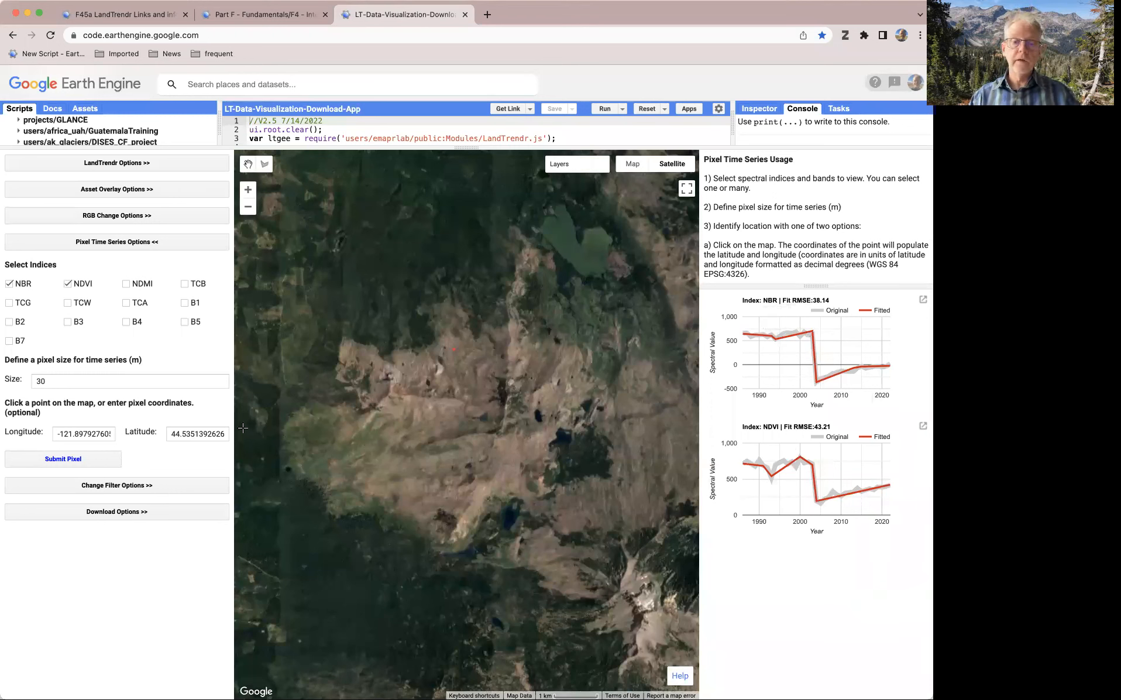
# Step: Change the LandTrendr date range to a winter window with start date 01-01 and end date 02-15
pyautogui.click(155, 243)
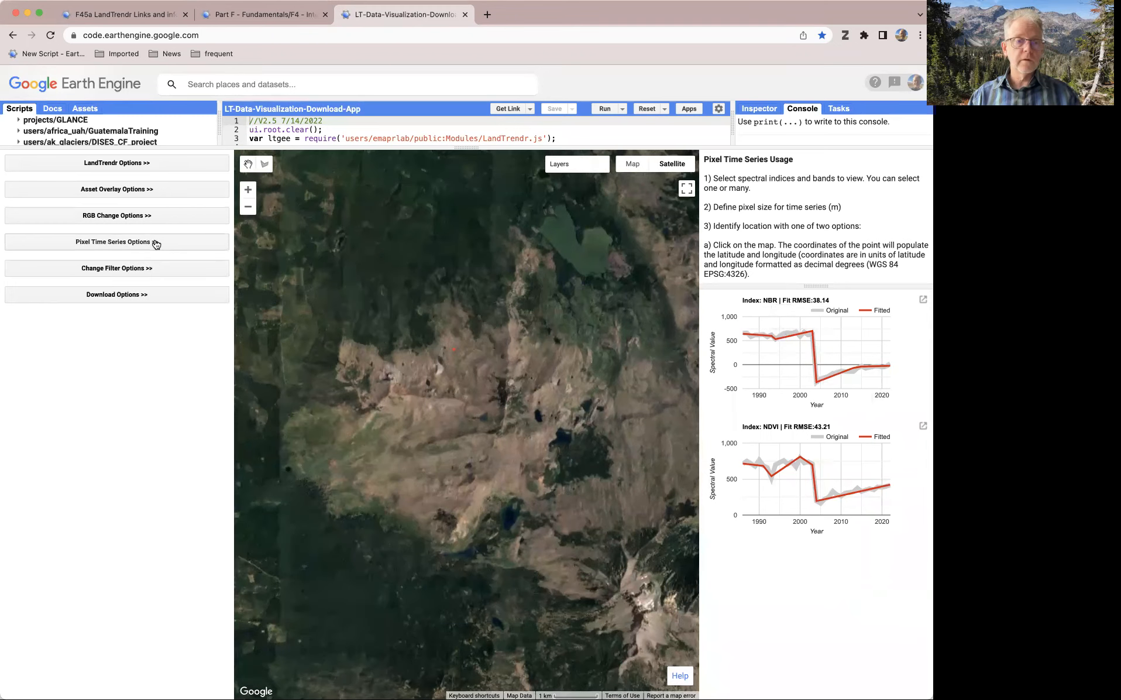
pyautogui.click(147, 168)
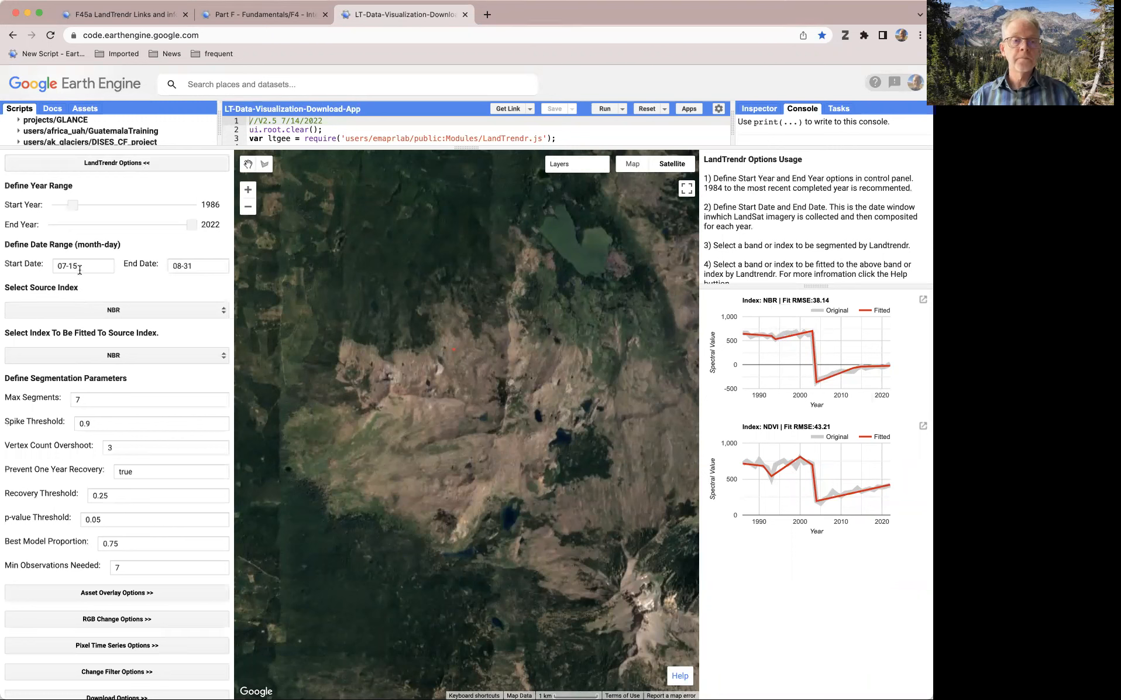
pyautogui.moveTo(82, 266); pyautogui.dragTo(51, 264)
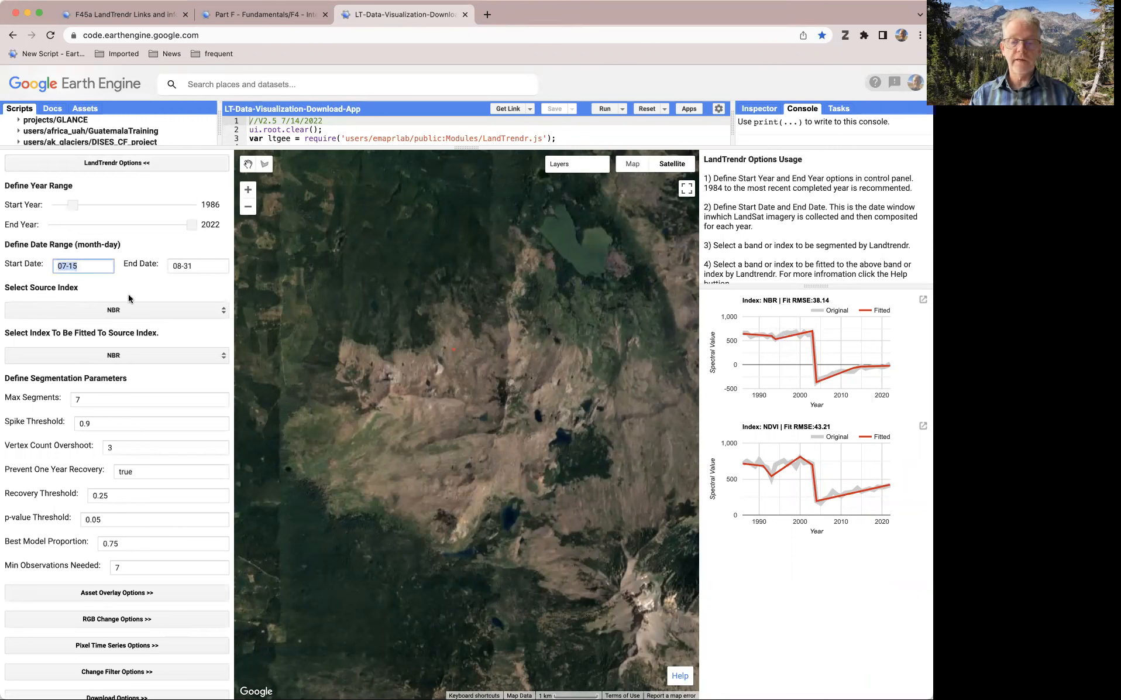
pyautogui.write('01')
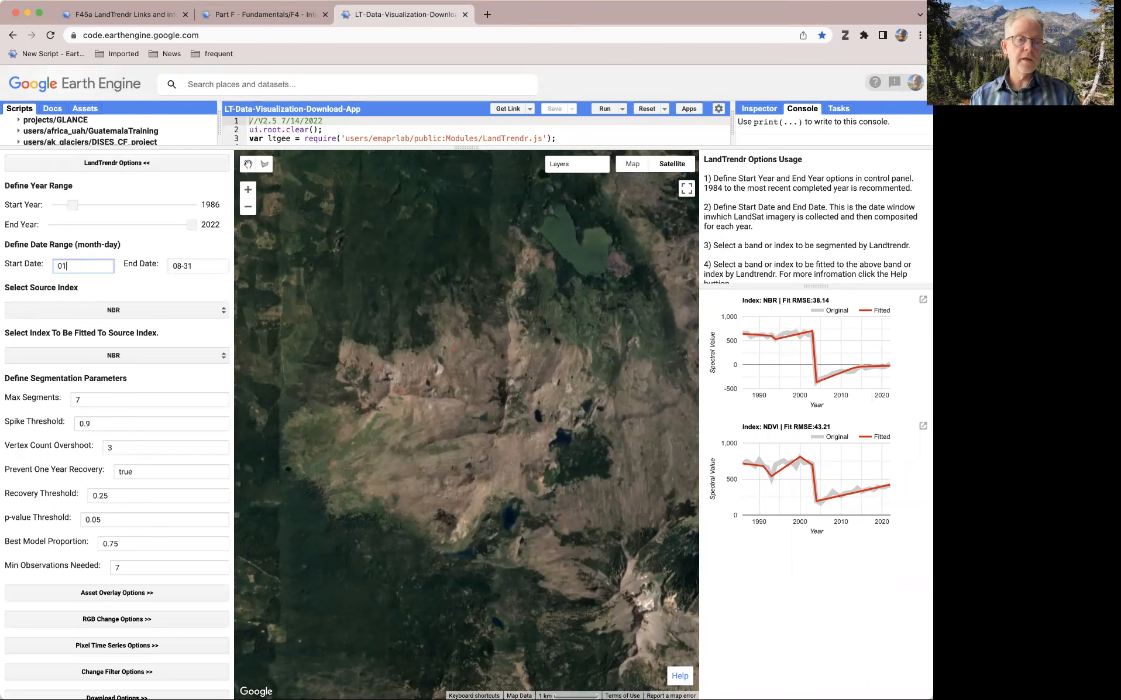
pyautogui.write('-01')
pyautogui.press('Tab')
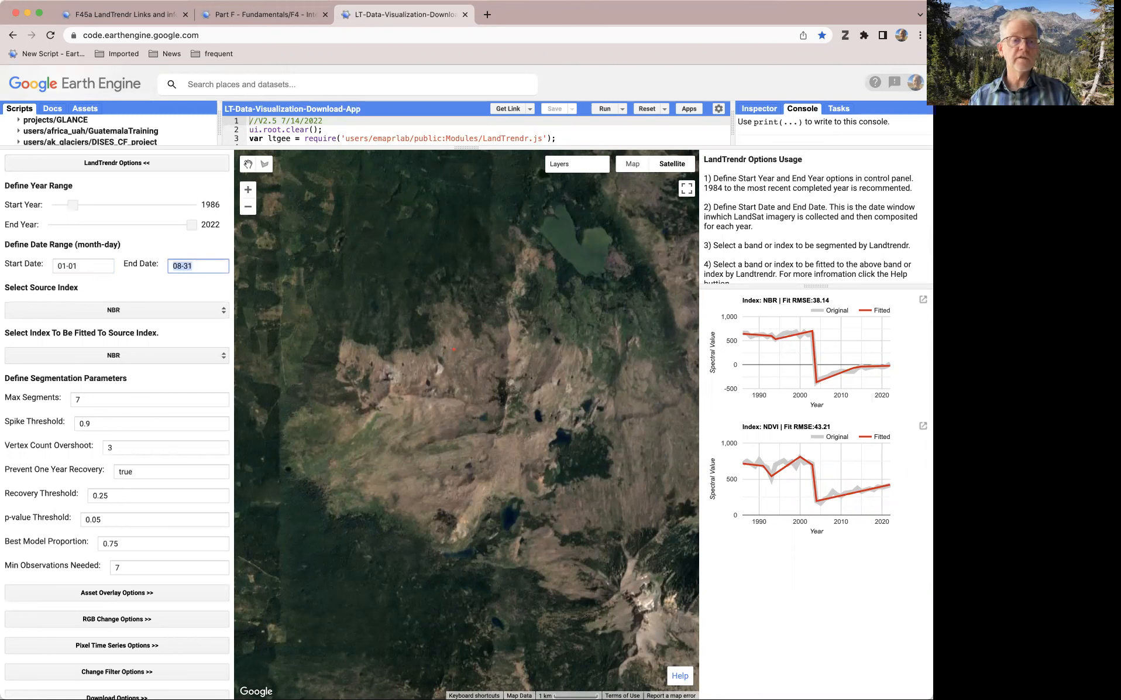
pyautogui.write('02-15')
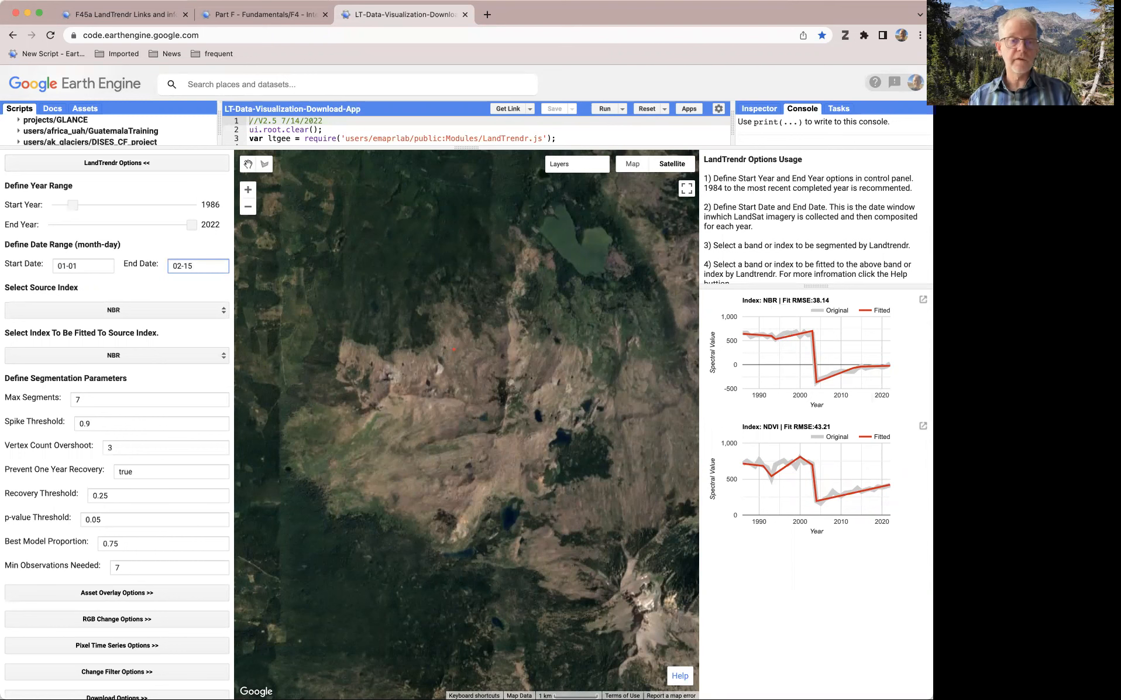
pyautogui.press('Tab')
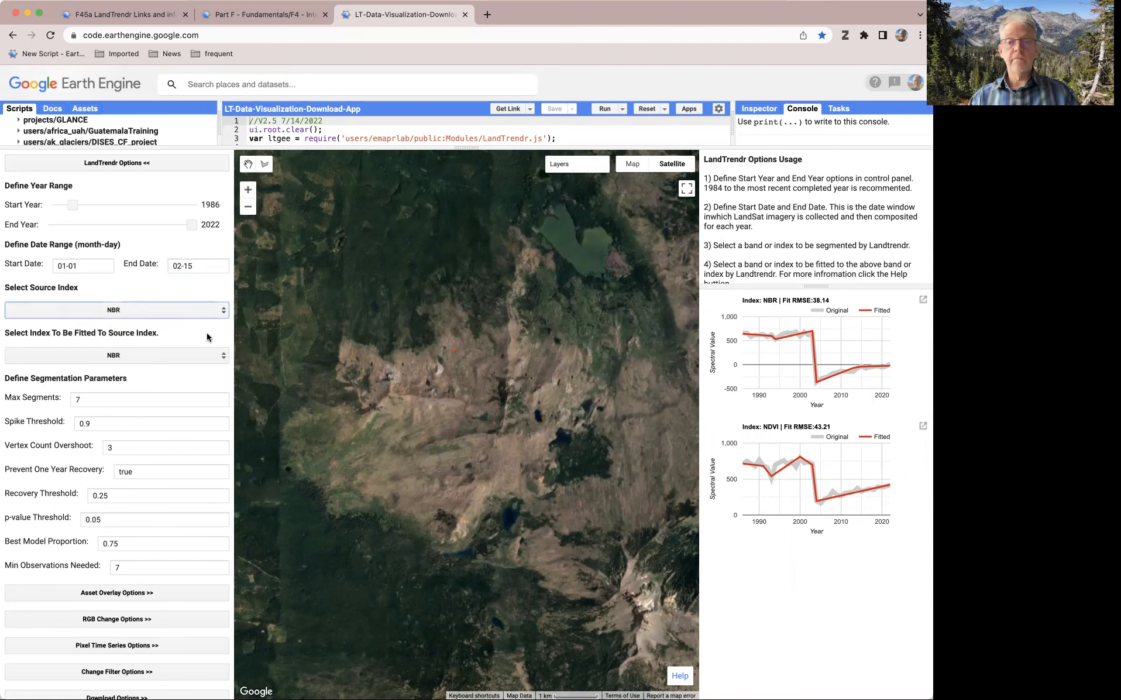
pyautogui.click(144, 166)
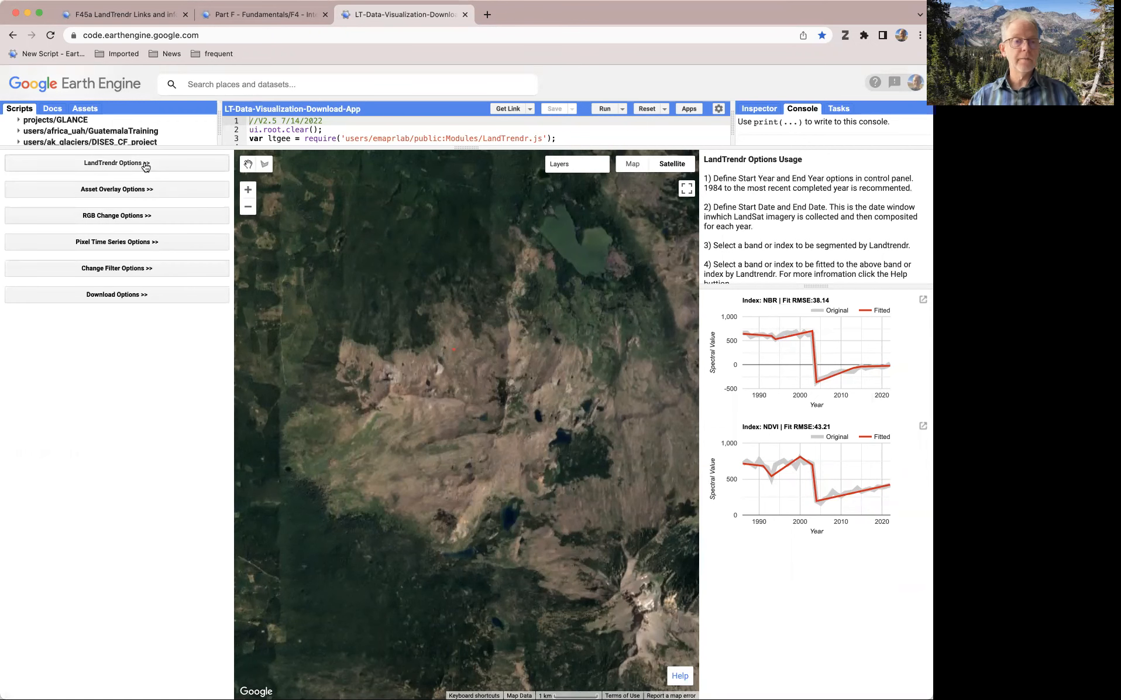
# Step: Resubmit the same pixel coordinates in the Pixel Time Series options and compare original and fitted values in the regenerated NBR and NDVI plots
pyautogui.click(155, 245)
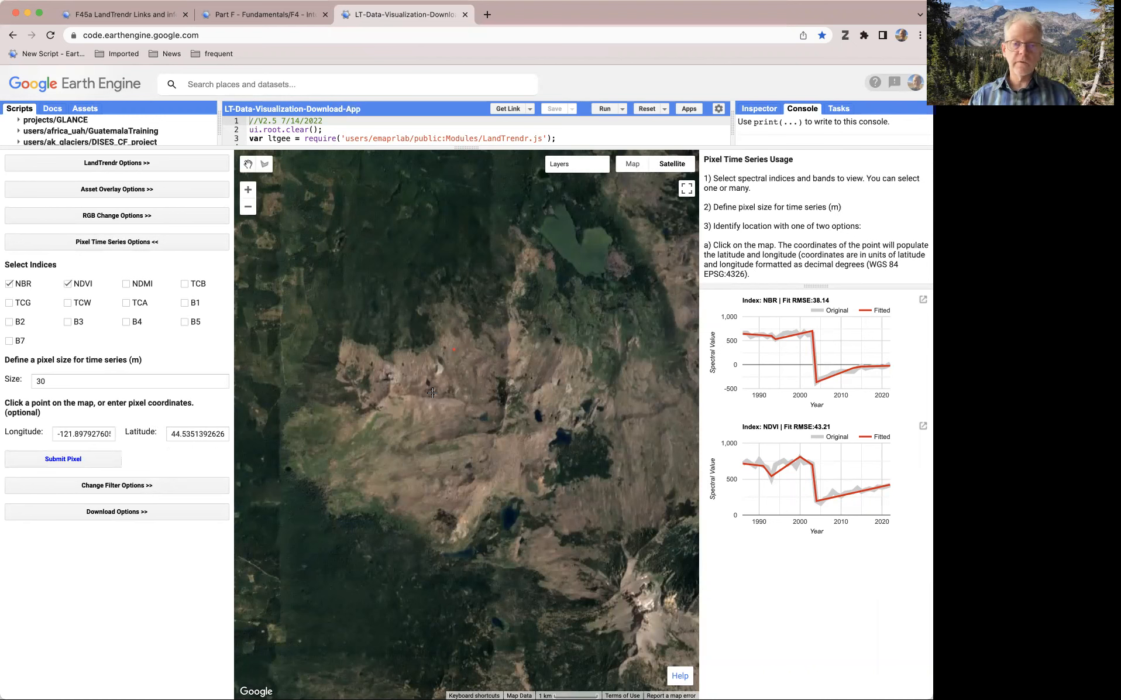
pyautogui.click(54, 462)
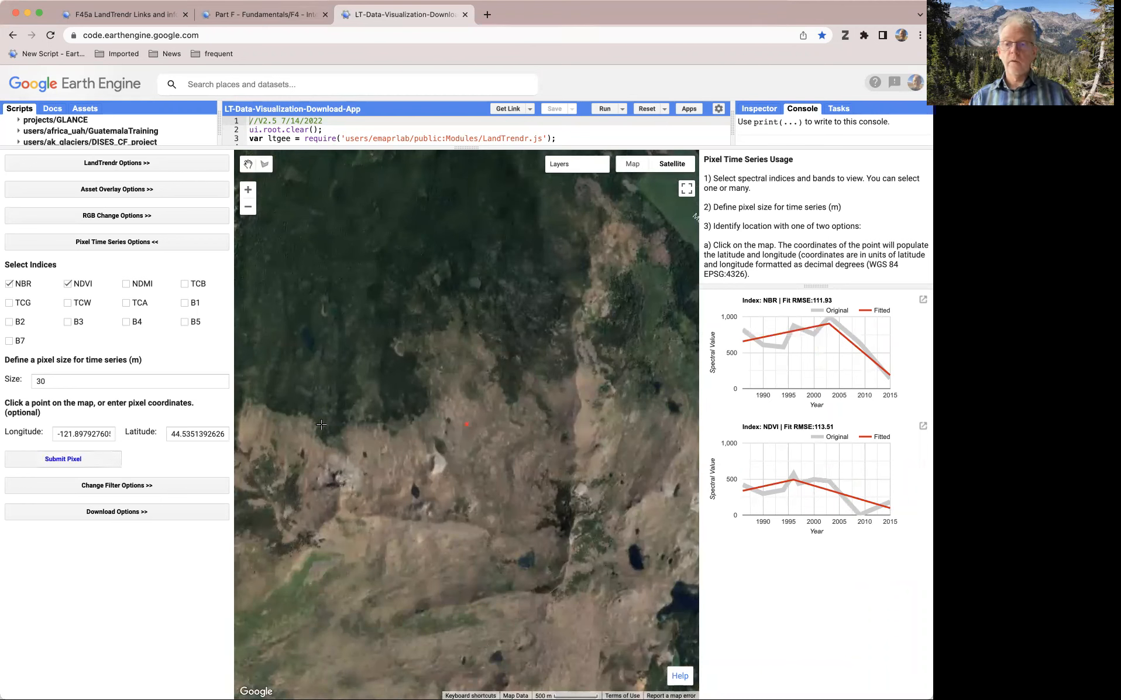
pyautogui.moveTo(762, 338)
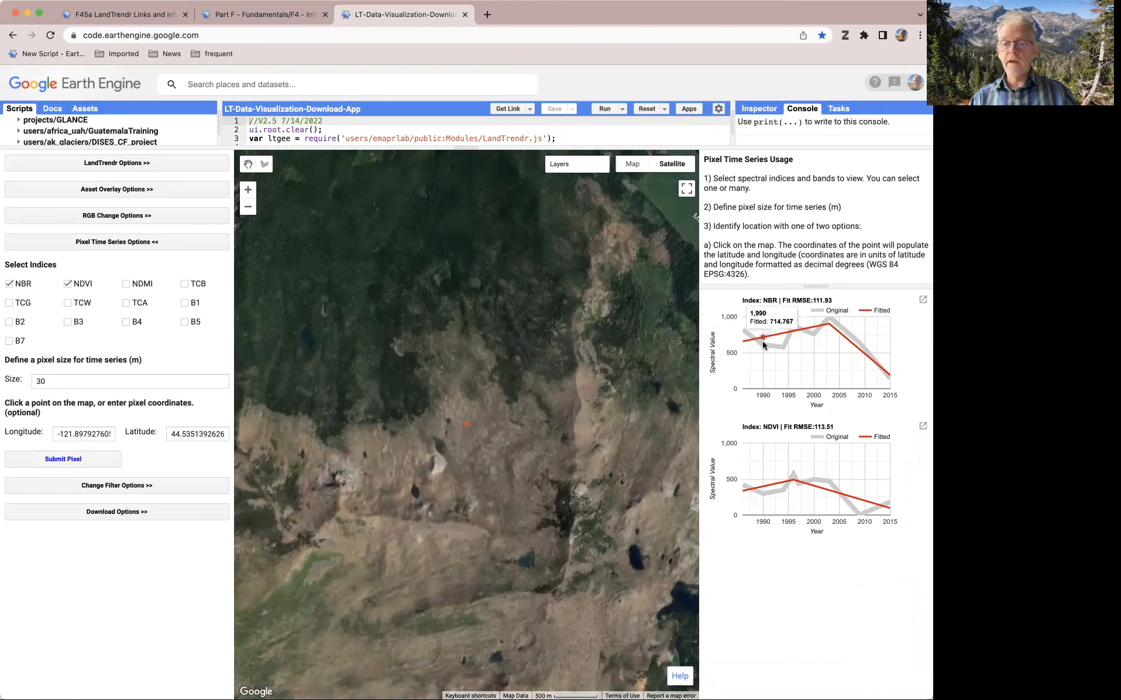
pyautogui.moveTo(819, 339)
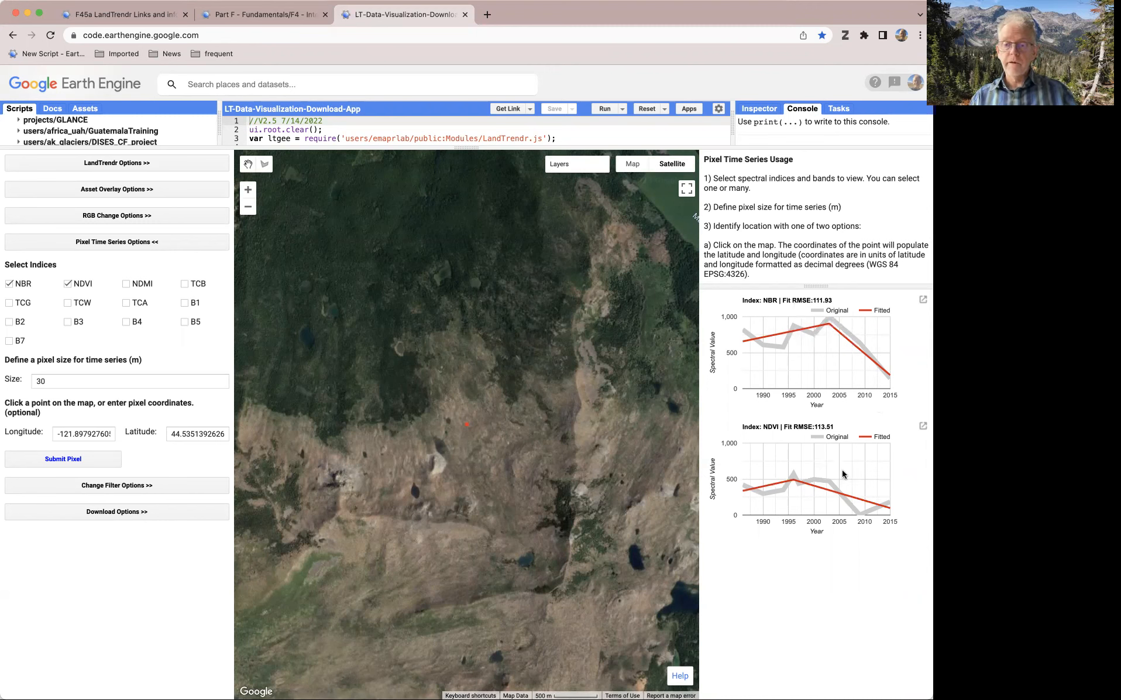
pyautogui.moveTo(833, 485)
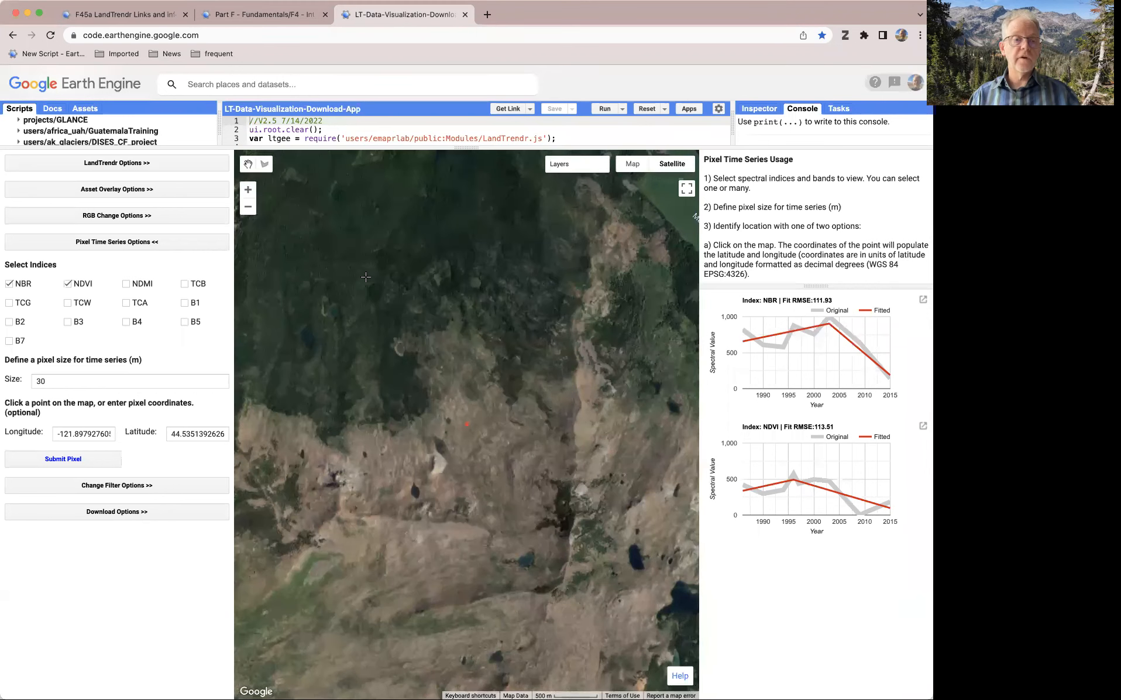
# Step: Review the LandTrendr date range and segmentation parameters, then return to the Pixel Time Series options
pyautogui.click(157, 246)
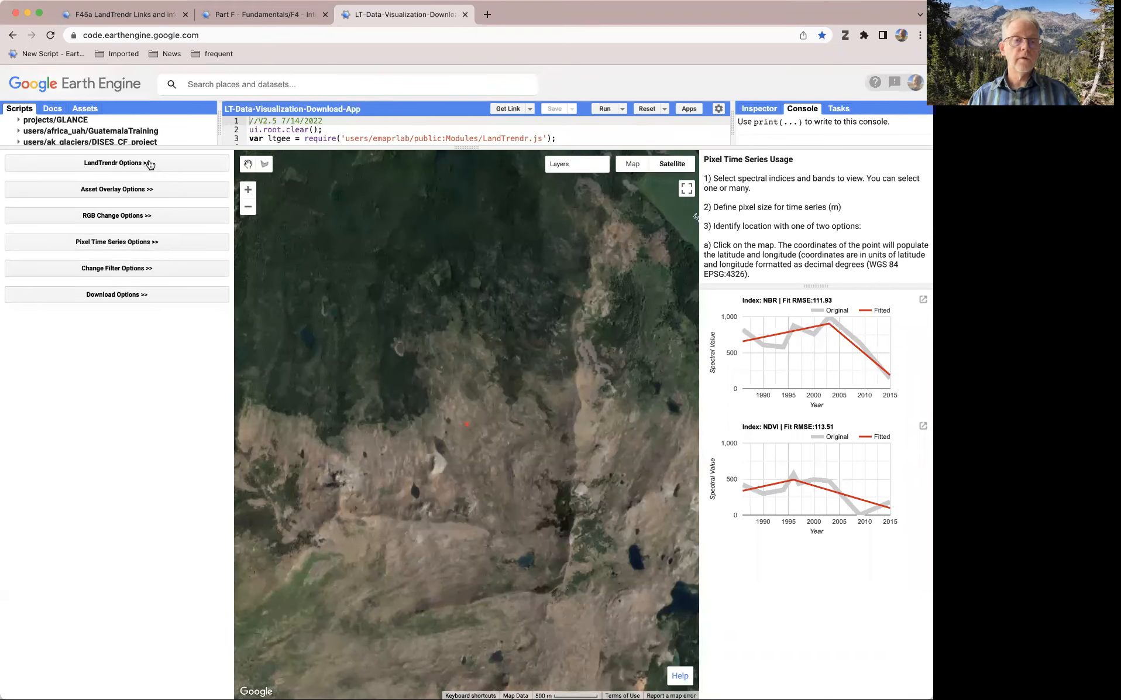
pyautogui.click(151, 166)
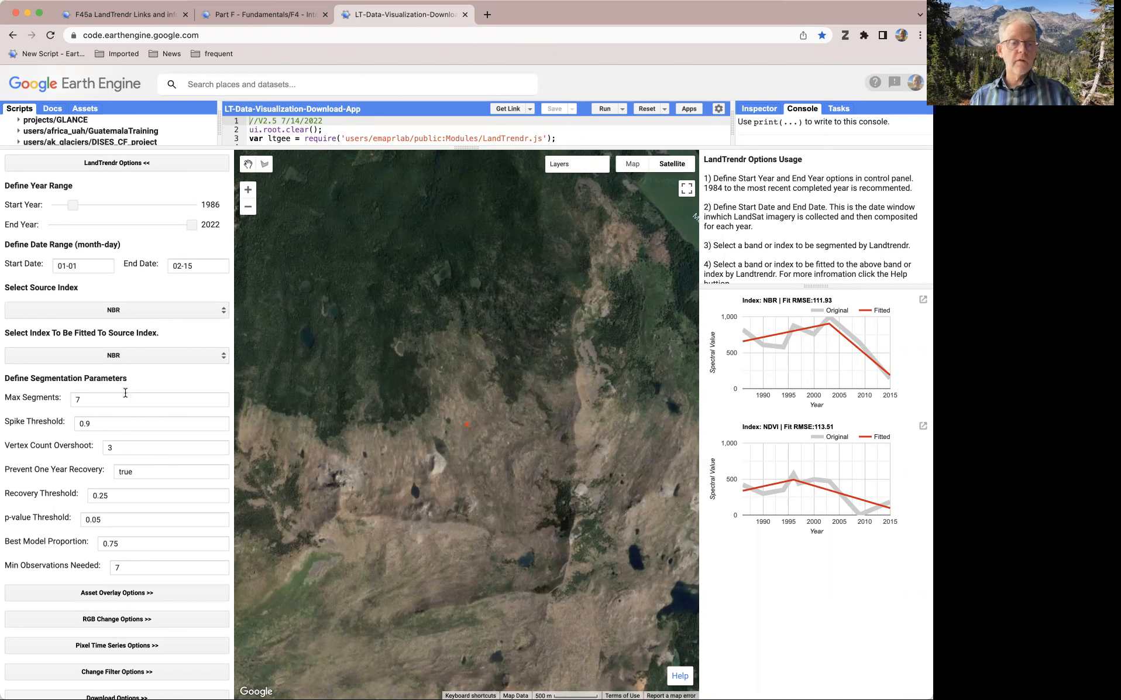
pyautogui.click(148, 165)
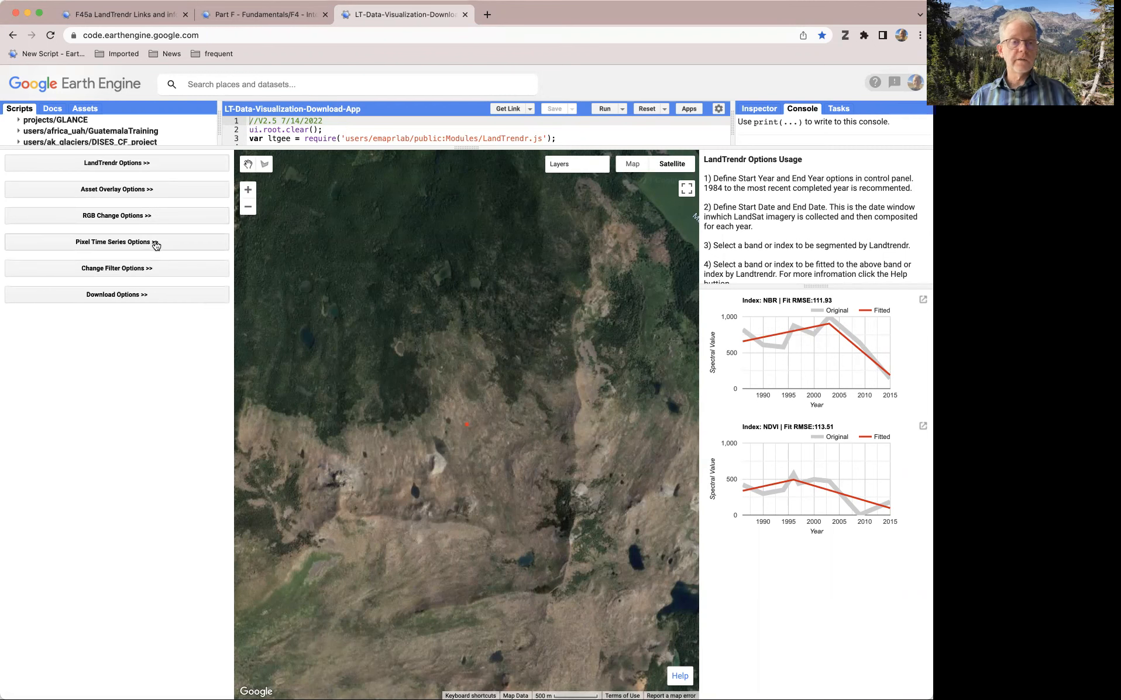
pyautogui.click(156, 245)
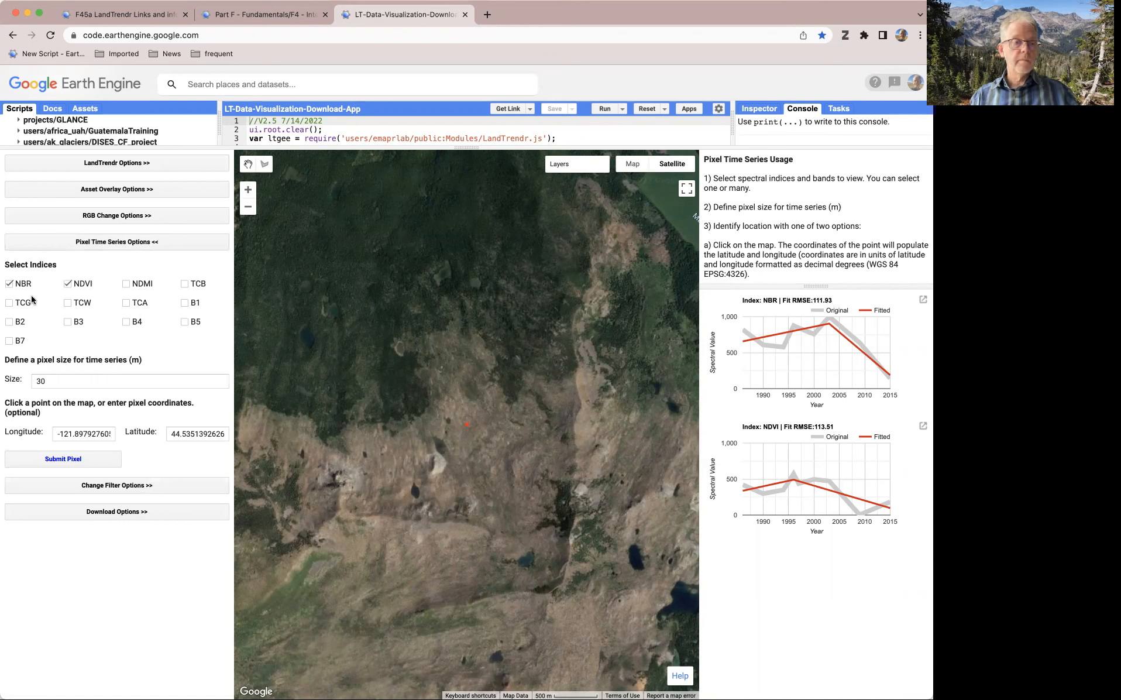